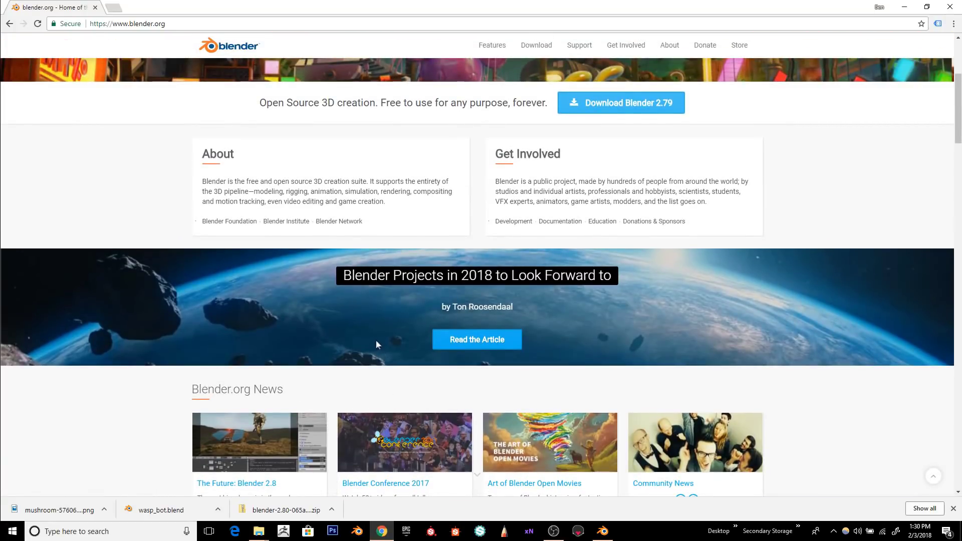
Step: Open The Future: Blender 2.8 page from the Blender.org News section of the home page
scroll(376, 342, "down", 2)
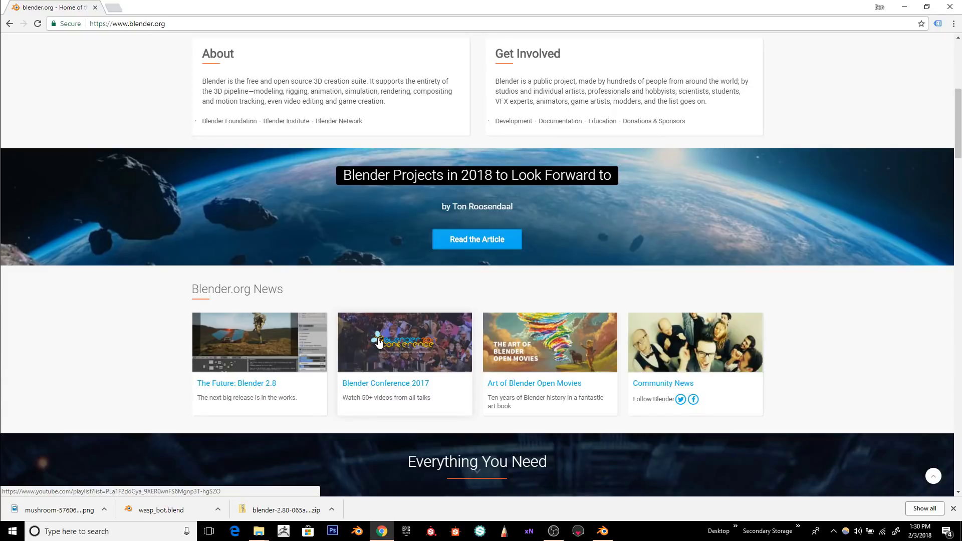
scroll(379, 338, "up", 5)
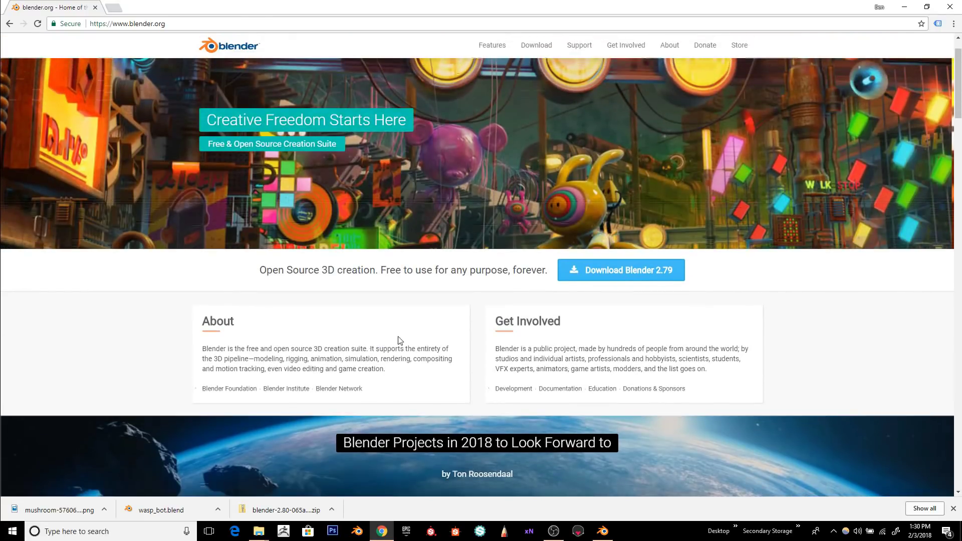
scroll(402, 341, "up", 1)
scroll(402, 340, "down", 2)
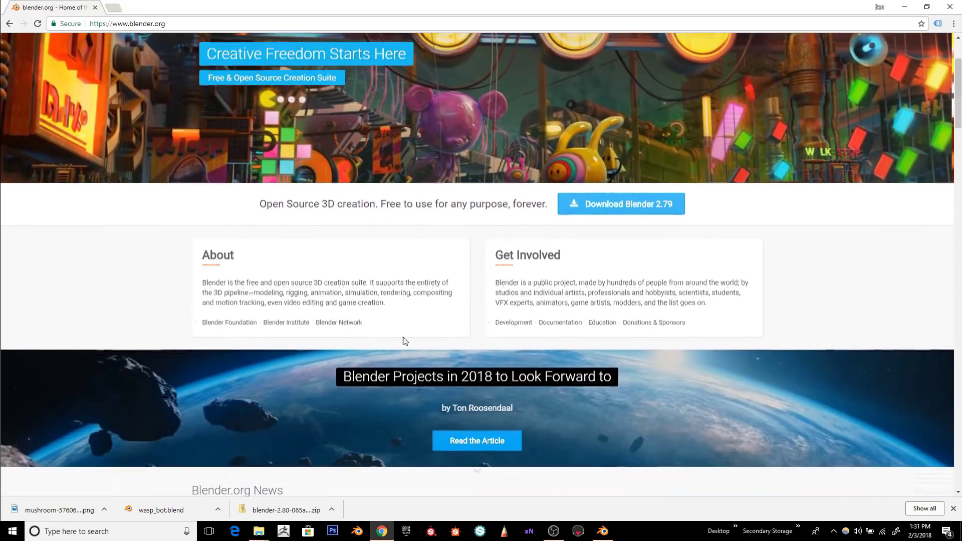
scroll(387, 290, "down", 2)
scroll(340, 267, "down", 2)
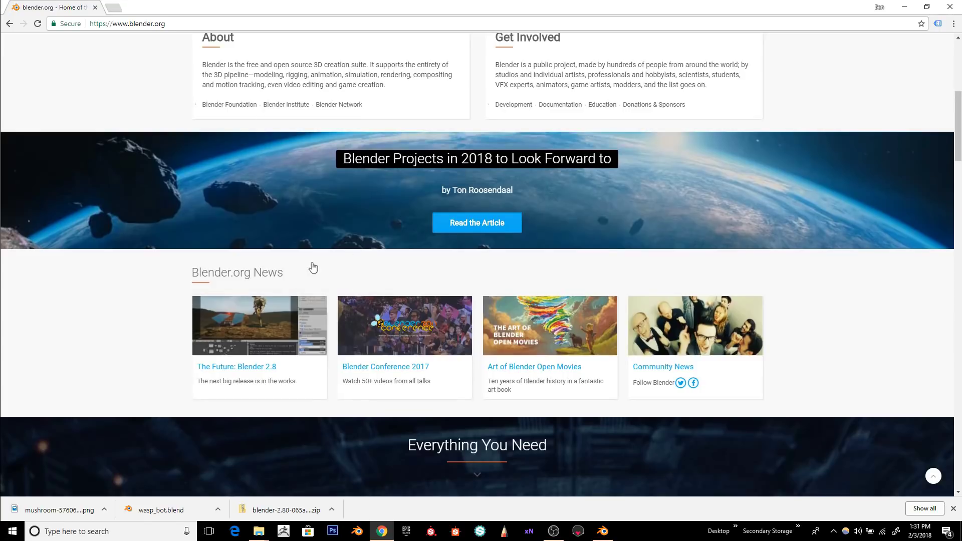
scroll(351, 258, "up", 3)
scroll(408, 248, "down", 4)
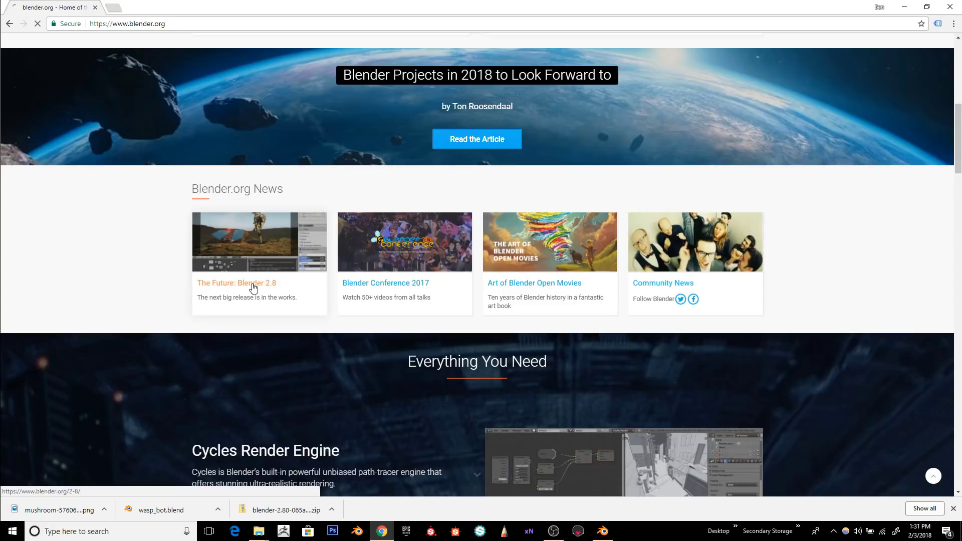
left_click(253, 285)
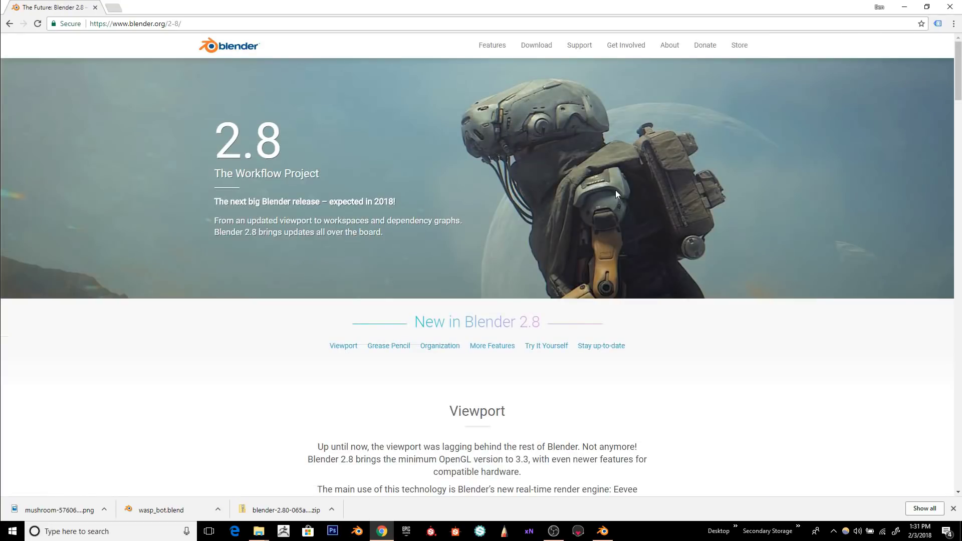
Step: Look through the Blender 2.8 page, from the viewport, Grease Pencil and organization features to the community demo files
scroll(616, 191, "down", 1)
scroll(634, 170, "down", 4)
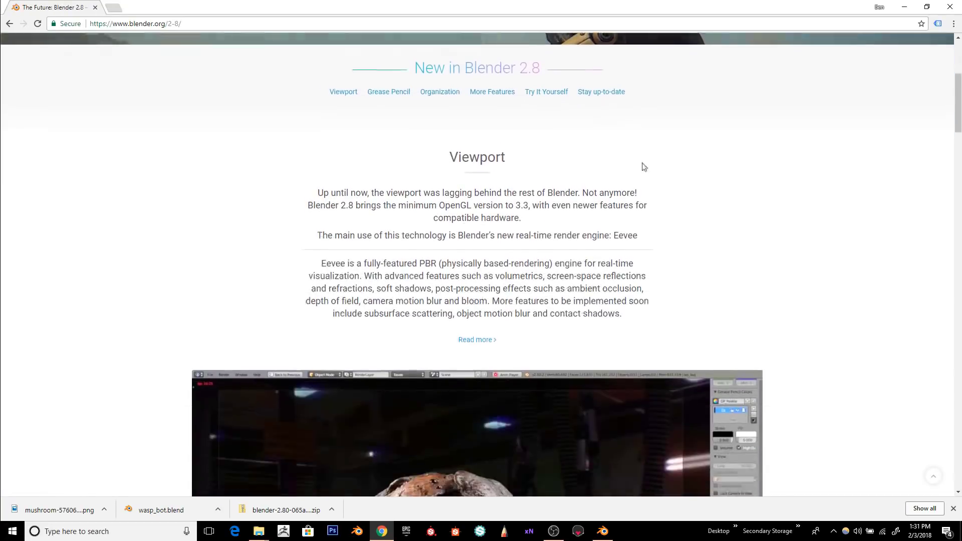
scroll(740, 185, "down", 5)
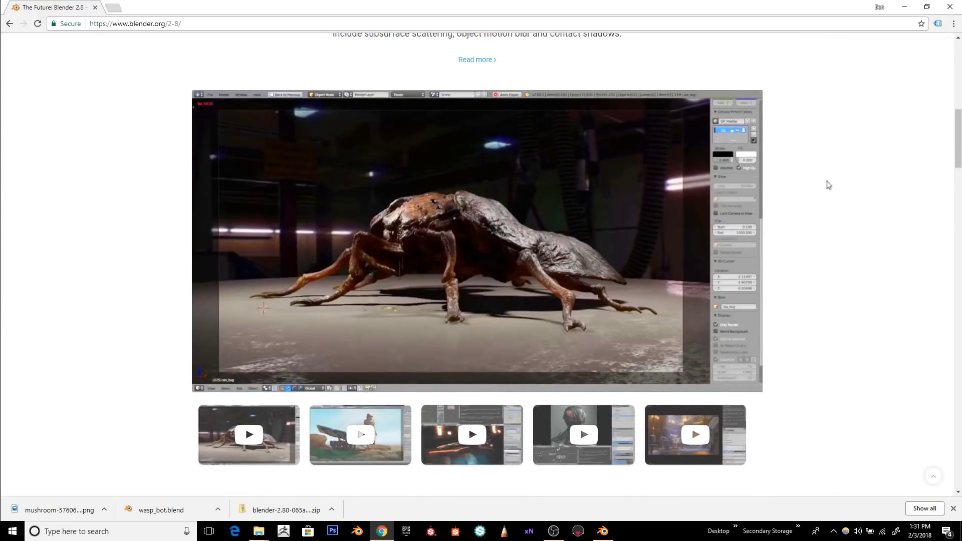
scroll(828, 185, "down", 10)
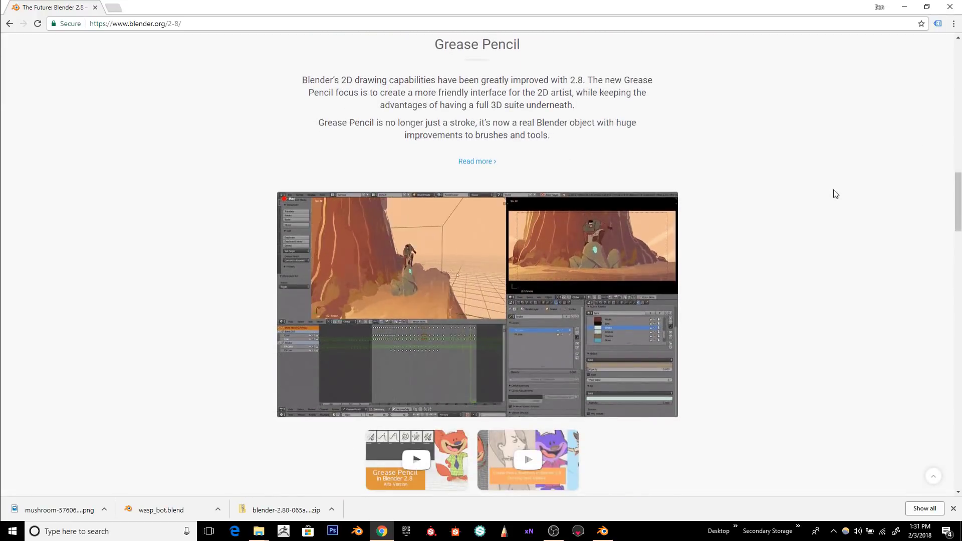
scroll(835, 188, "down", 8)
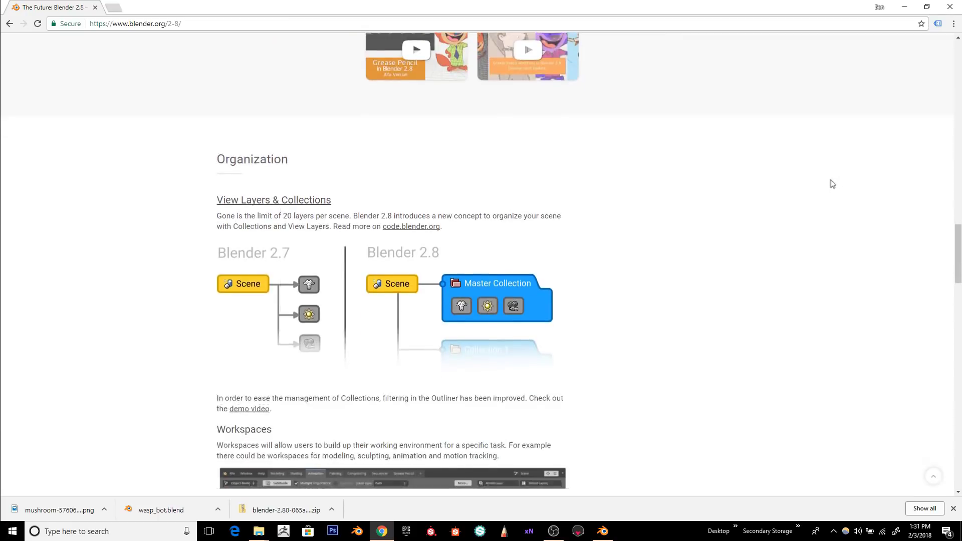
scroll(832, 184, "down", 15)
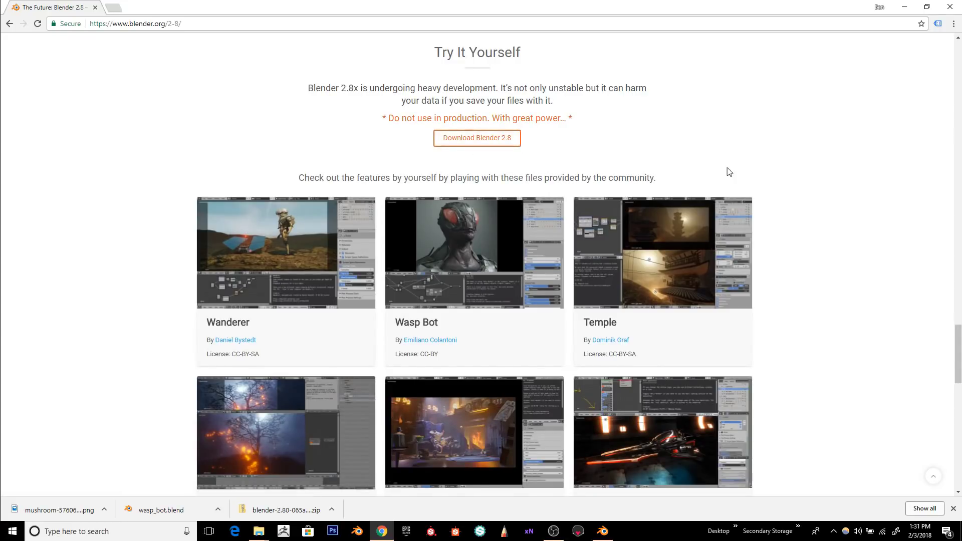
scroll(842, 193, "down", 2)
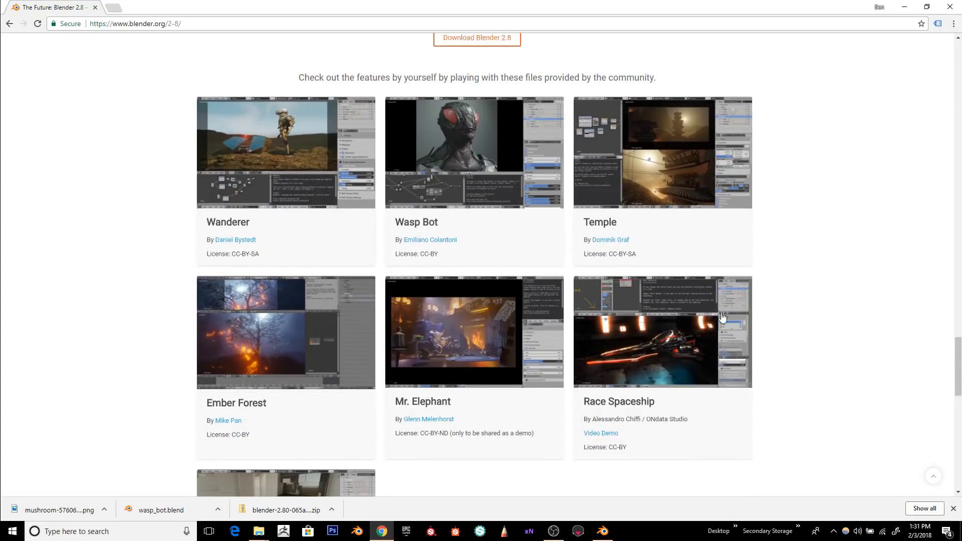
scroll(191, 250, "down", 2)
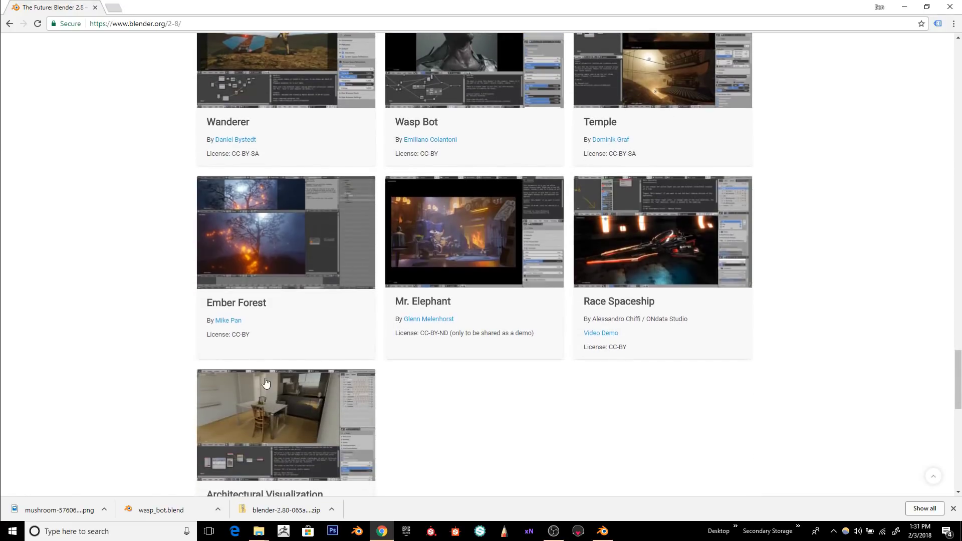
scroll(795, 243, "down", 2)
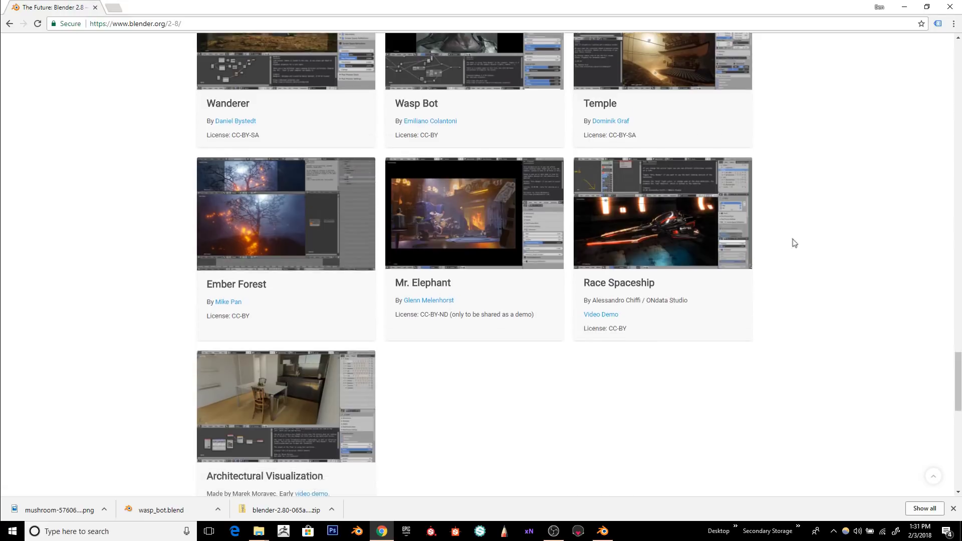
scroll(794, 243, "up", 5)
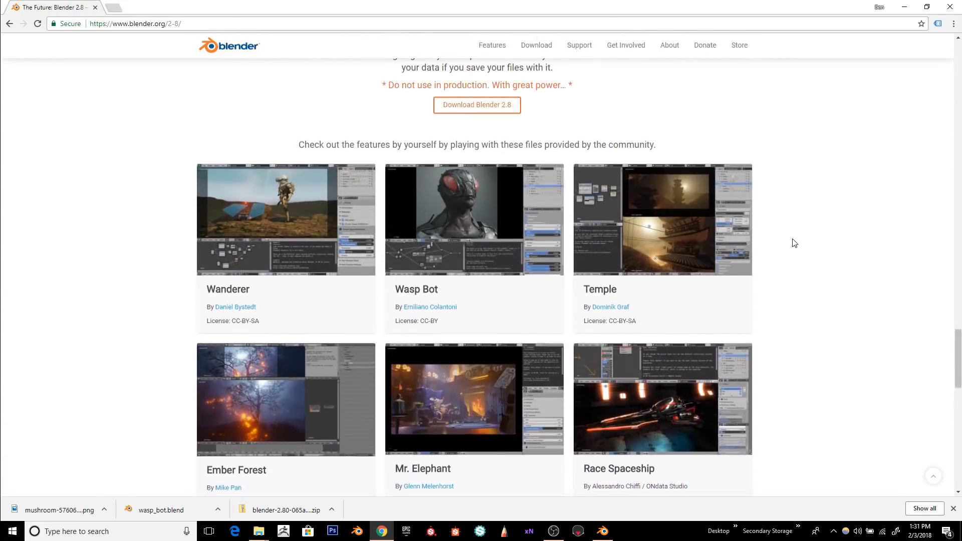
Step: Open the Blender 2.8 download page and review the available builds down to the Blender 2.8 project list
scroll(794, 243, "up", 2)
left_click(465, 211)
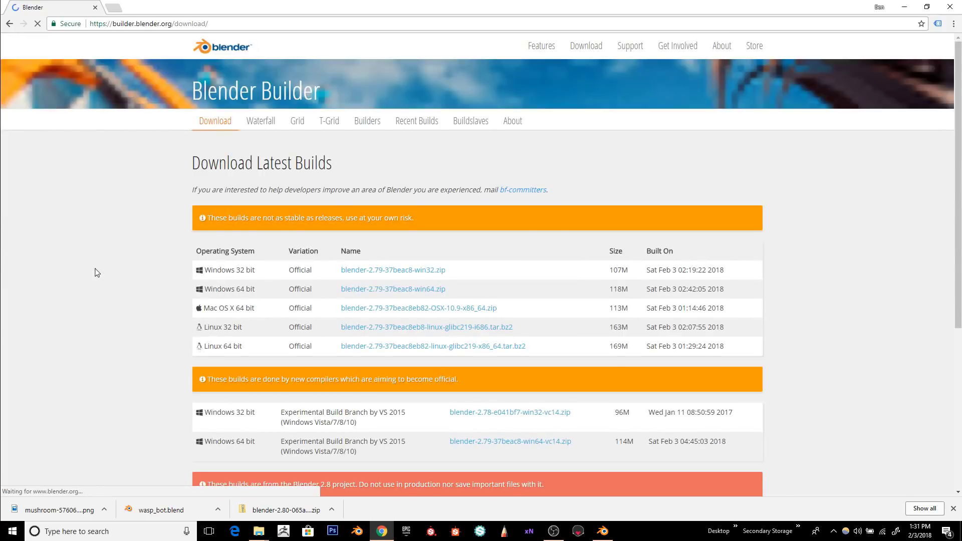
scroll(96, 273, "down", 2)
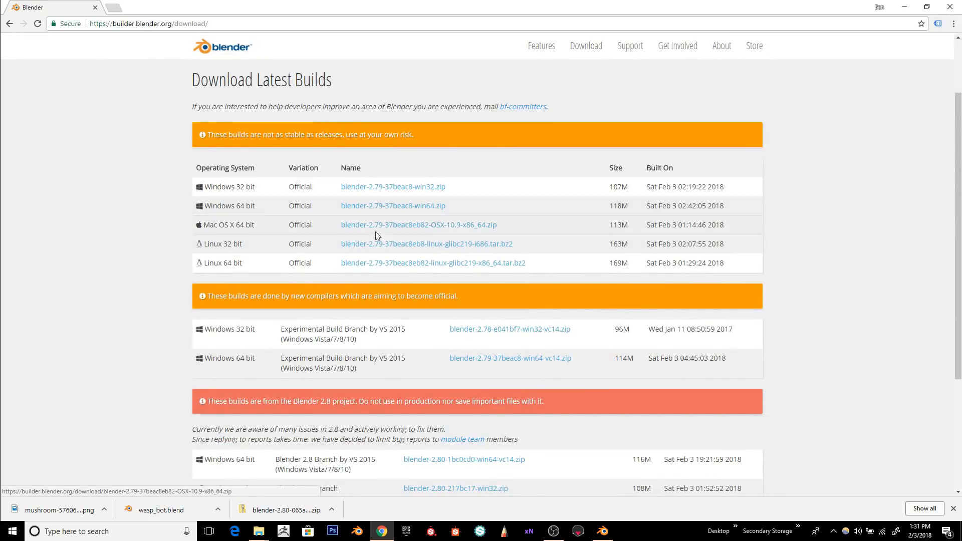
scroll(296, 161, "down", 2)
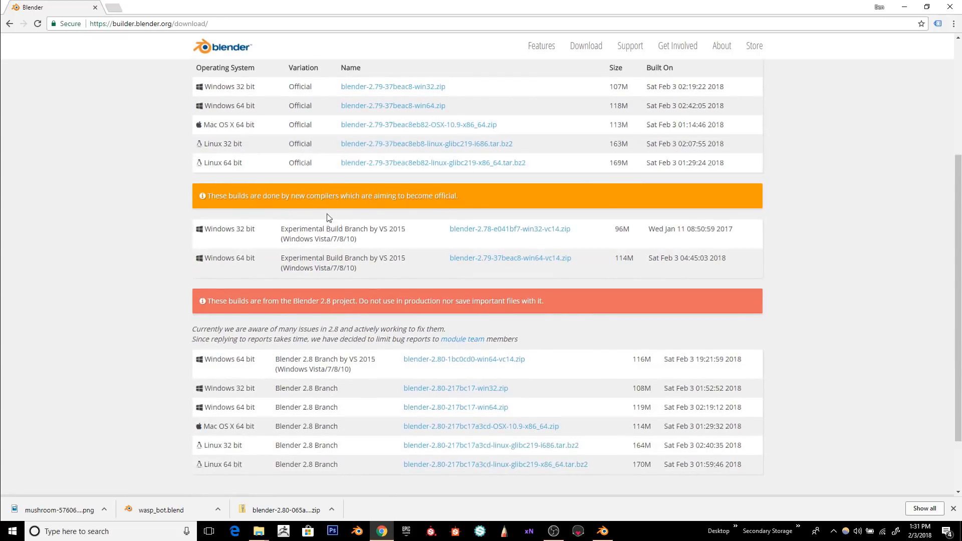
scroll(365, 253, "down", 1)
scroll(365, 250, "down", 1)
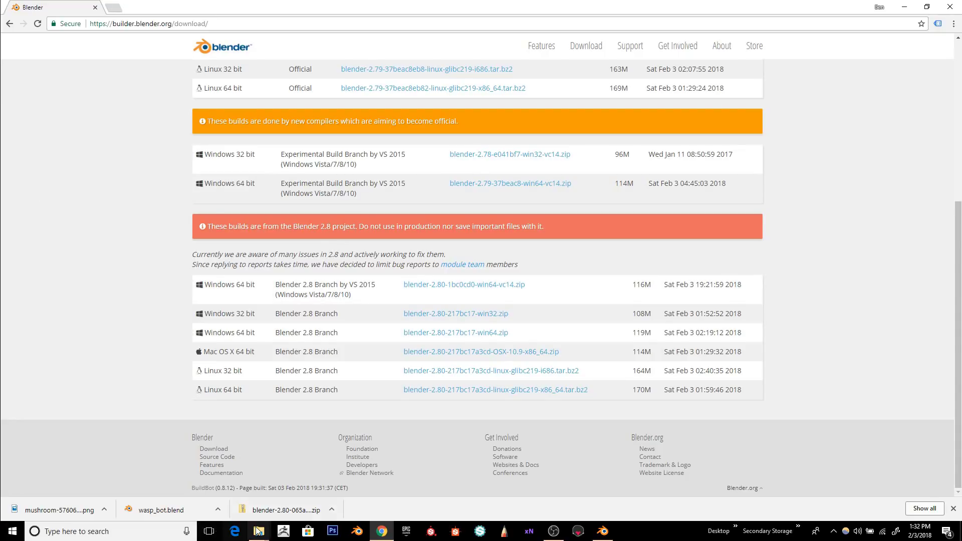
Step: Switch to File Explorer and open the Blender Foundation folder inside Program Files on the C: drive
mouse_move(259, 530)
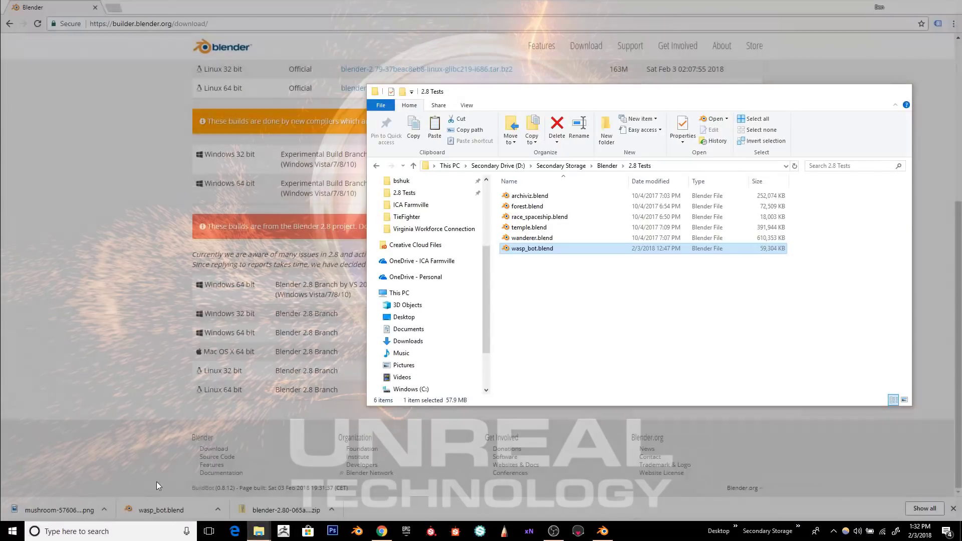
left_click(156, 482)
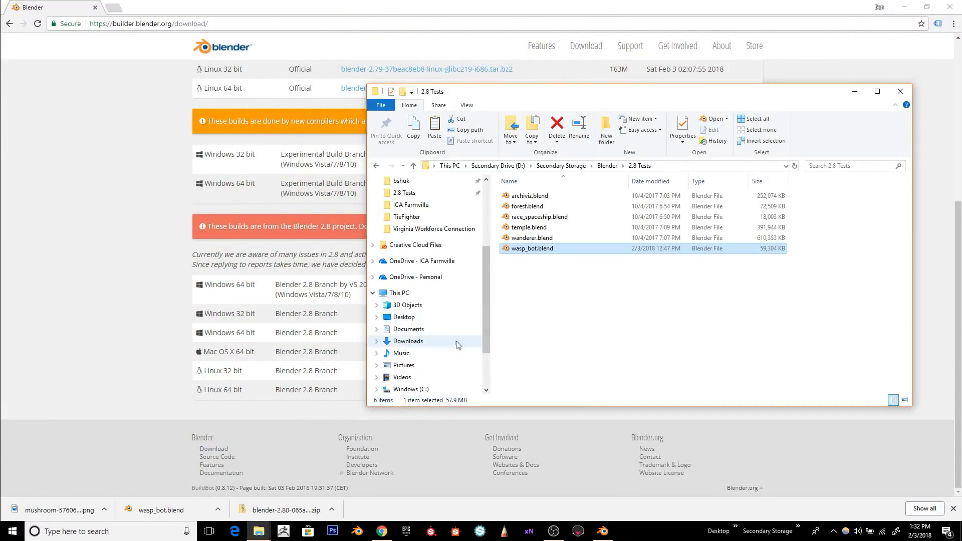
left_click(407, 389)
double_click(542, 280)
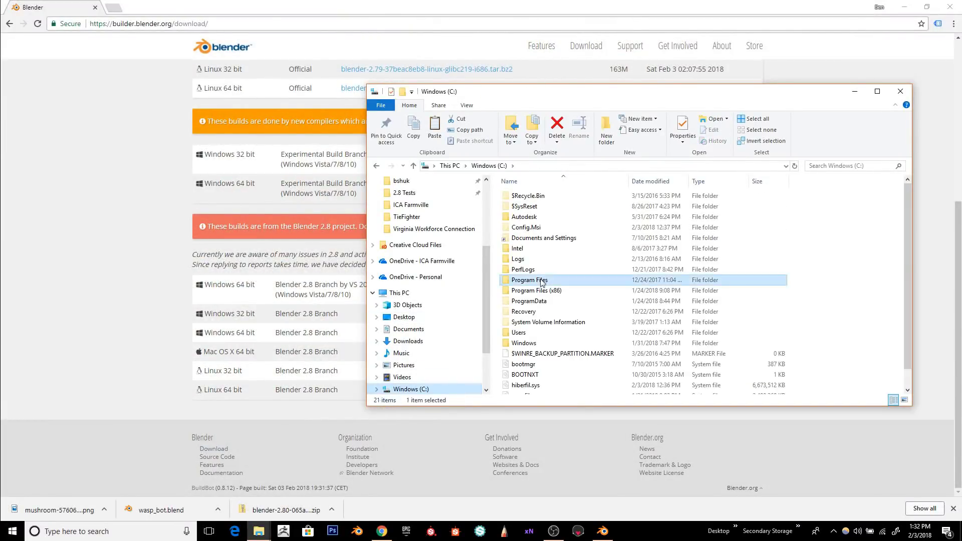
double_click(538, 238)
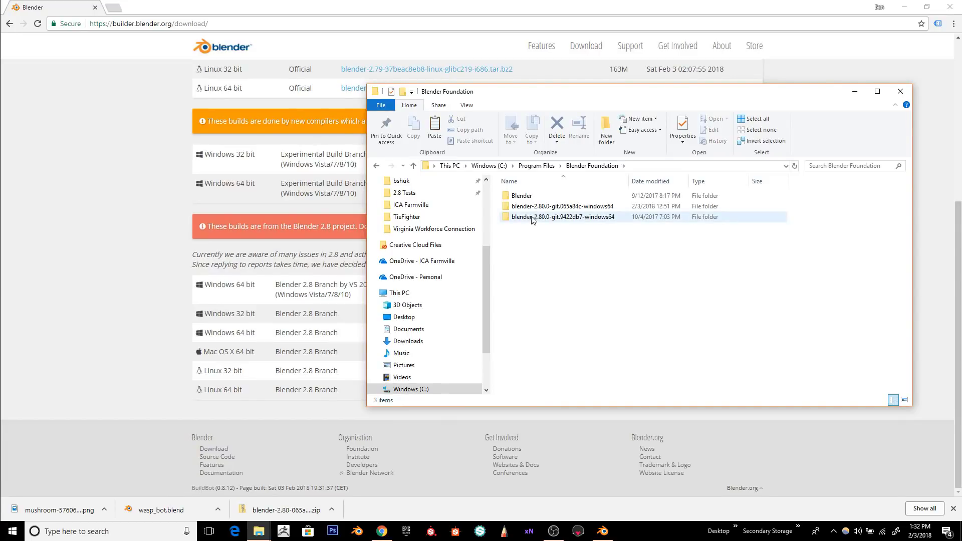
left_click(531, 219)
double_click(531, 218)
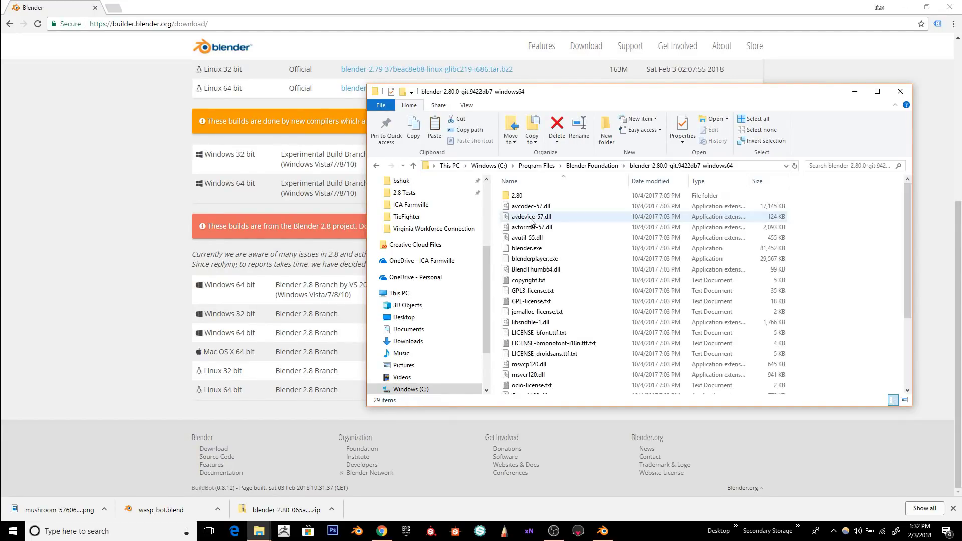
key("alt+Left")
Step: Launch blender.exe from the blender-2.80.0-git.065a84c-windows64 folder and dismiss the Blender splash screen
left_click(568, 207)
double_click(568, 208)
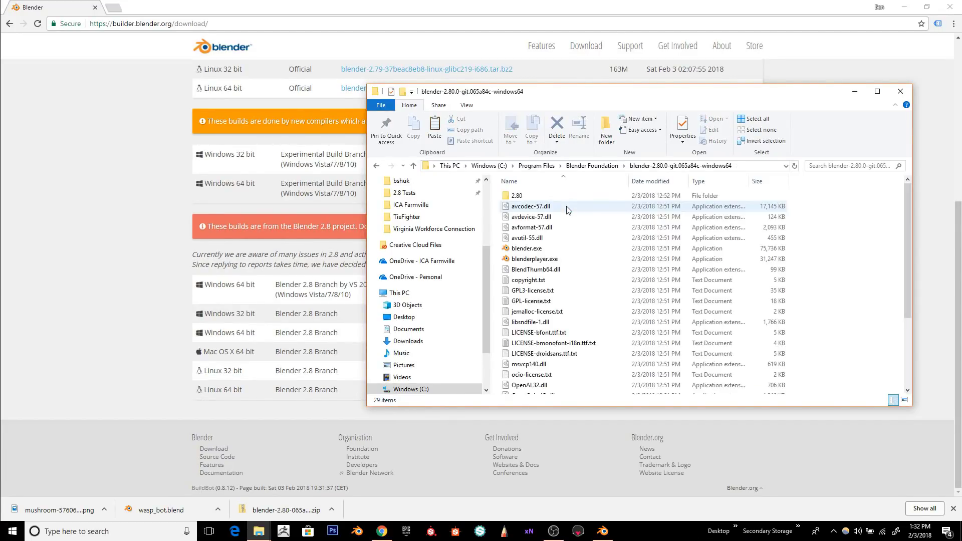
double_click(551, 245)
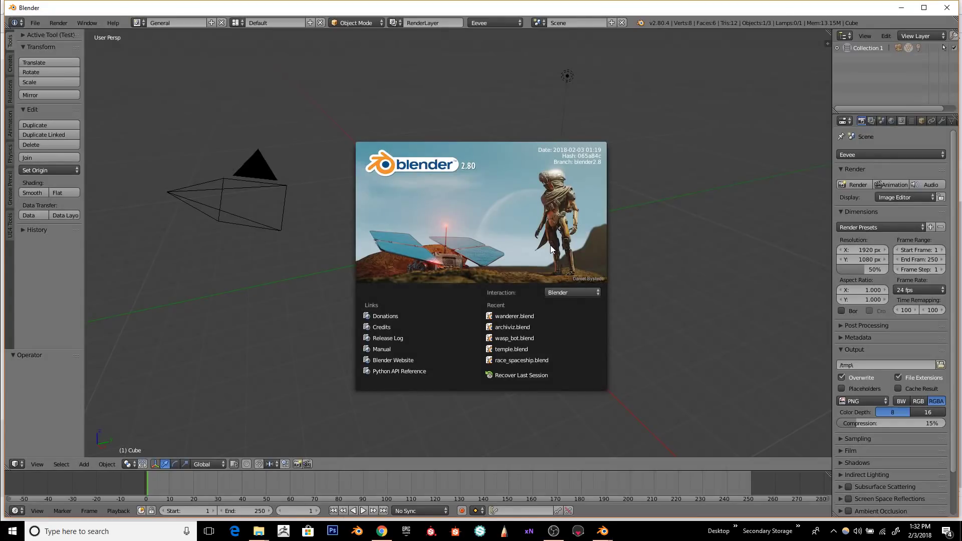
left_click(571, 292)
left_click(525, 226)
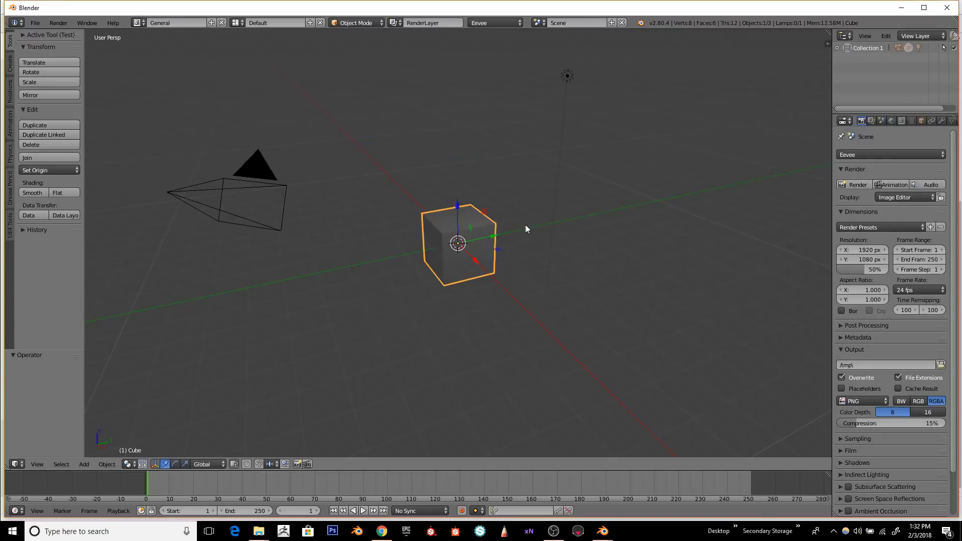
Step: Enter Edit Mode on the default cube
middle_click_drag(404, 172, 521, 190)
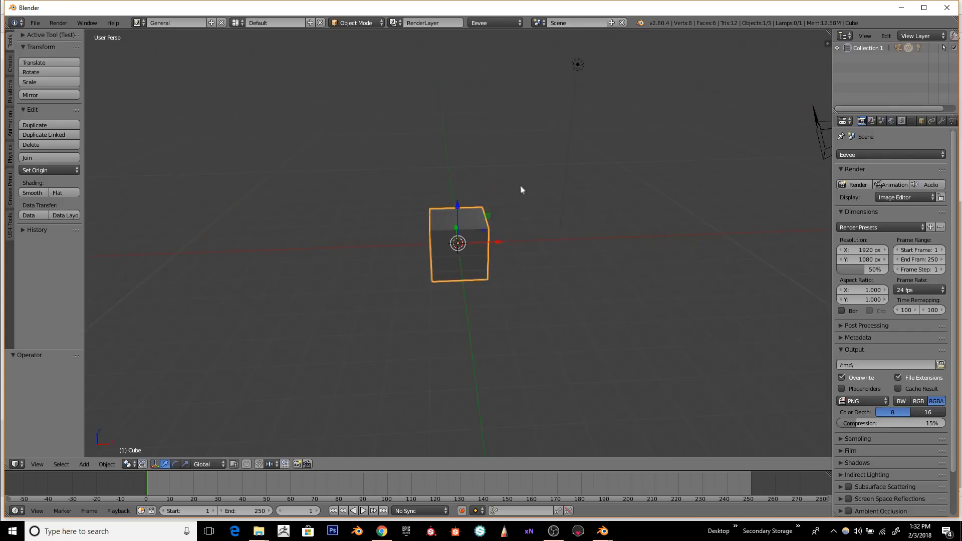
key("Tab")
middle_click_drag(442, 228, 450, 226)
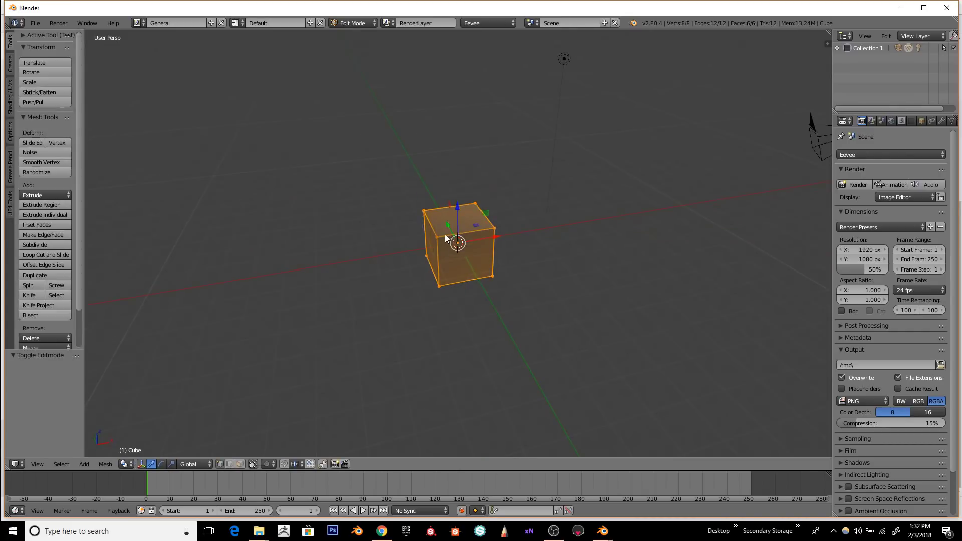
right_click(446, 239)
key("g")
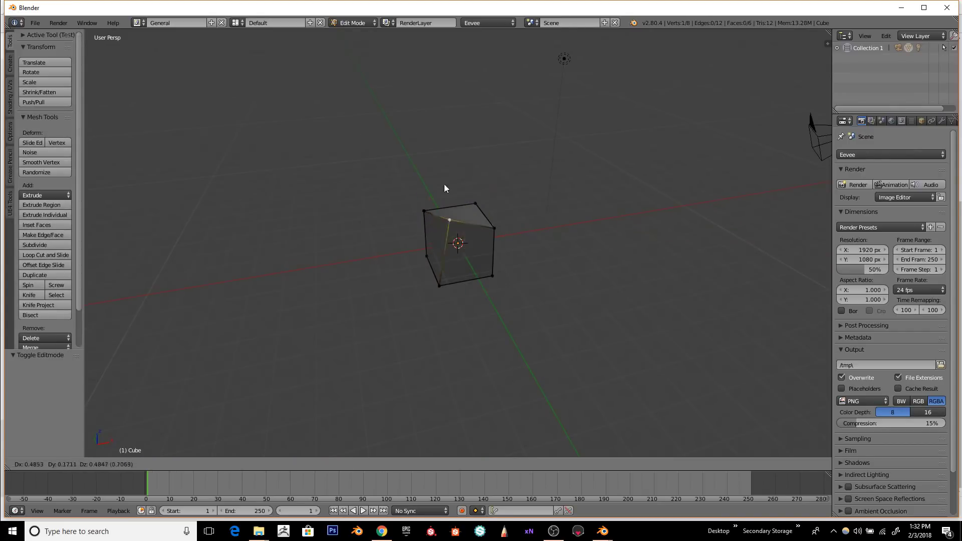
right_click(465, 218)
Step: Switch to face selection and extrude one side face of the cube outward by about 2 units
middle_click_drag(466, 216, 455, 251)
scroll(501, 211, "down", 2)
scroll(445, 296, "up", 5)
left_click(240, 464)
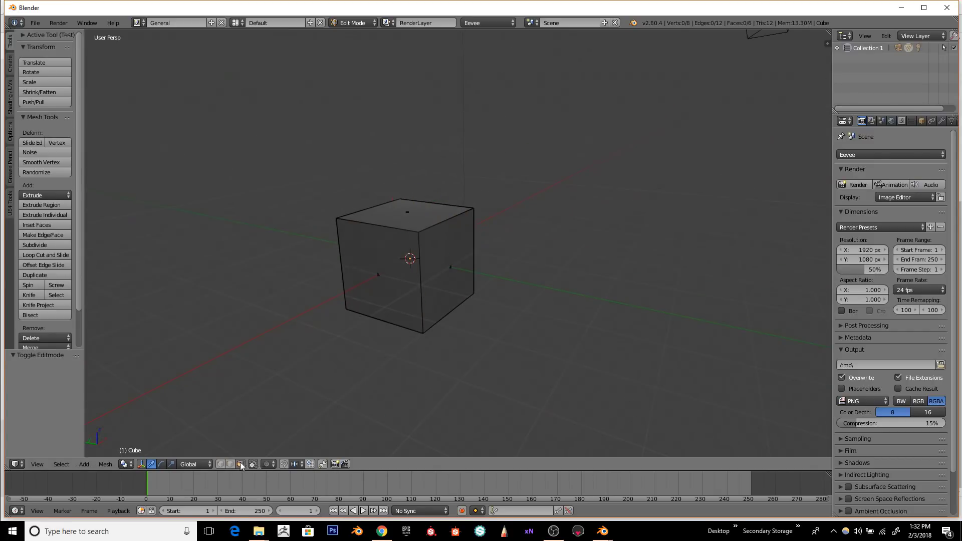
right_click(443, 269)
key("e")
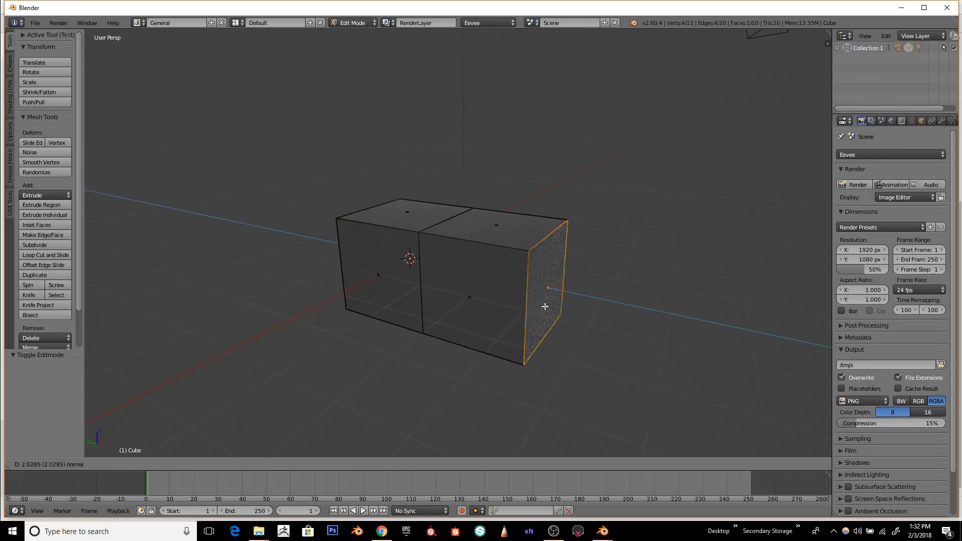
left_click(544, 306)
Step: Extrude the top face of the newly extruded block upward by 1.464 units and clear the selection
right_click(498, 221)
key("e")
left_click(504, 149)
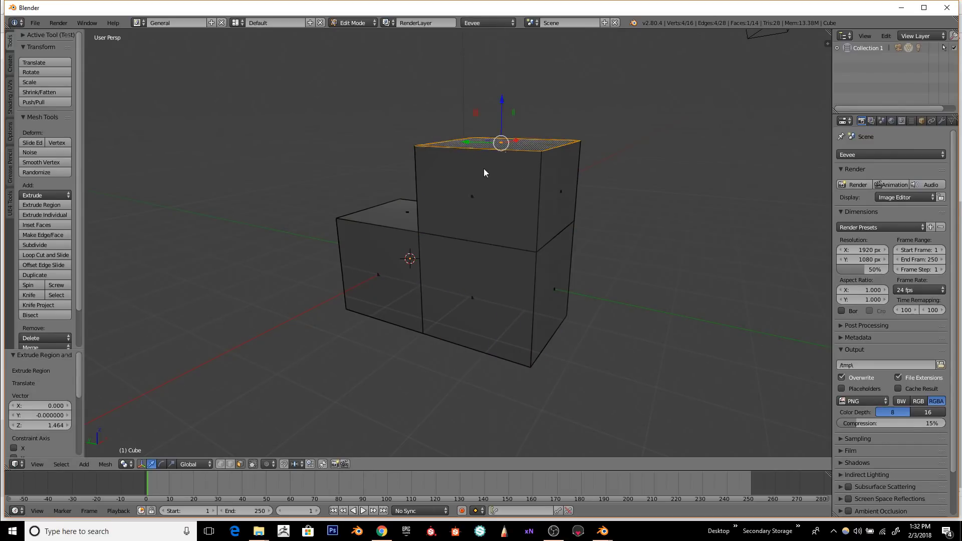
key("a")
Step: Add six evenly spaced vertical loop cuts around the raised block without sliding them, and clear the selection
key("ctrl+r")
scroll(466, 135, "up", 5)
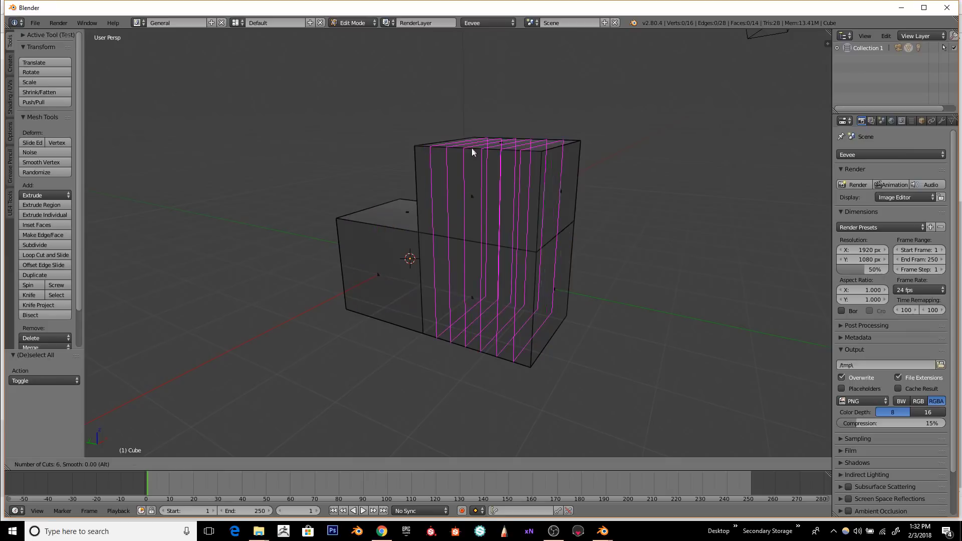
left_click(480, 152)
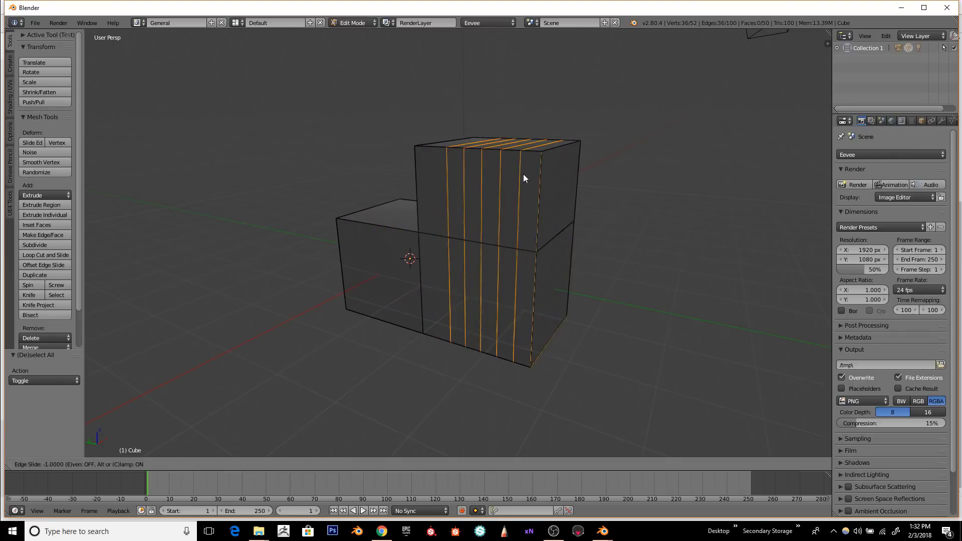
right_click(481, 157)
key("a")
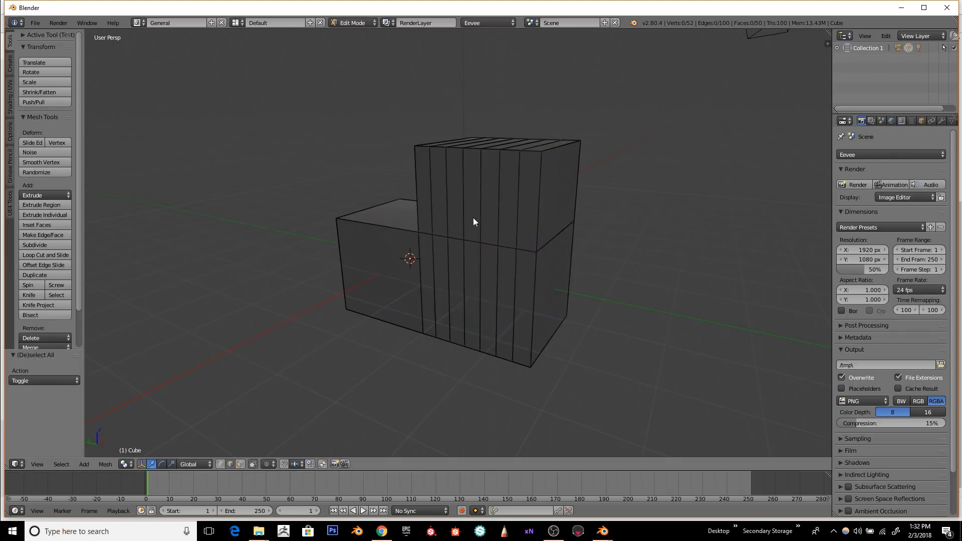
Step: Switch to face selection and select the three adjacent face loops in the middle of the raised block
left_click(241, 464)
right_click(473, 148, "alt")
right_click(495, 151, "alt+shift")
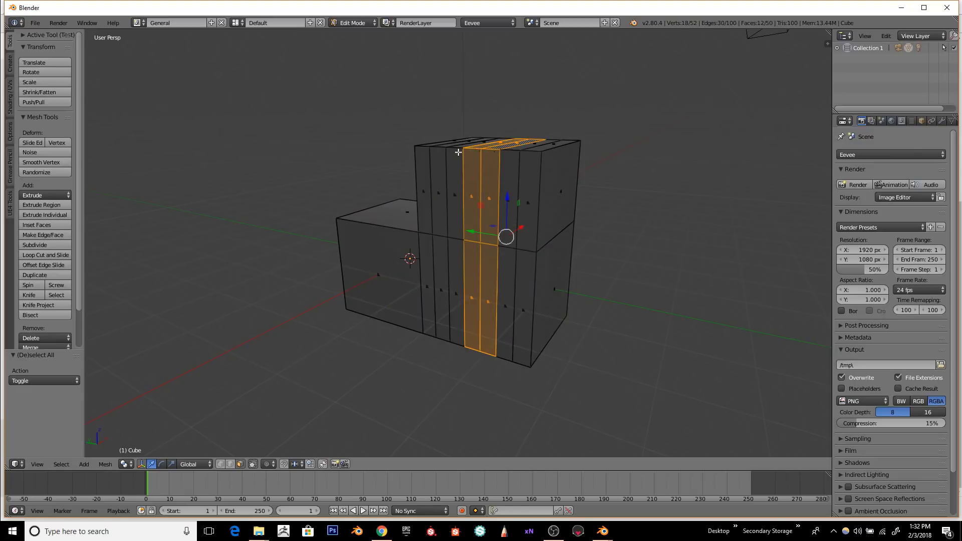
right_click(458, 151, "alt+shift")
right_click(457, 149, "alt+shift")
right_click(471, 149, "alt")
right_click(475, 150, "alt+shift")
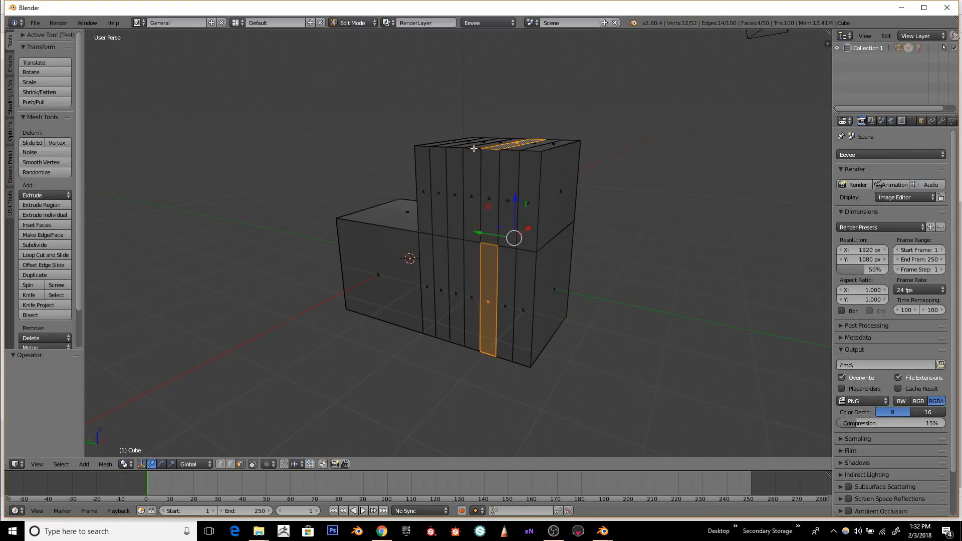
right_click(480, 149, "alt+shift")
right_click(489, 150, "alt+shift")
right_click(493, 151, "alt+shift")
right_click(458, 149, "alt+shift")
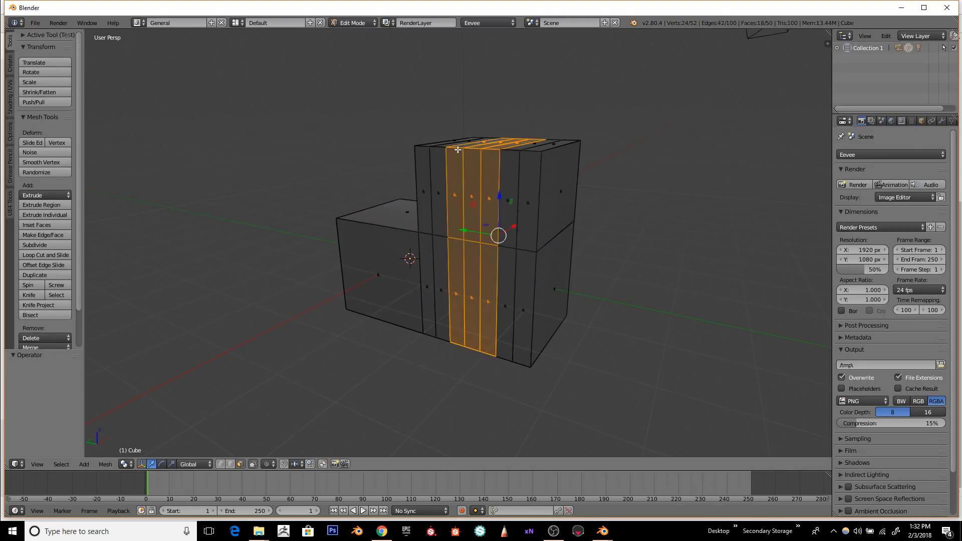
Step: Shrink/Fatten the selected face loops inward by about 0.29 to form a groove, clear the selection and return to Object Mode
key("alt+s")
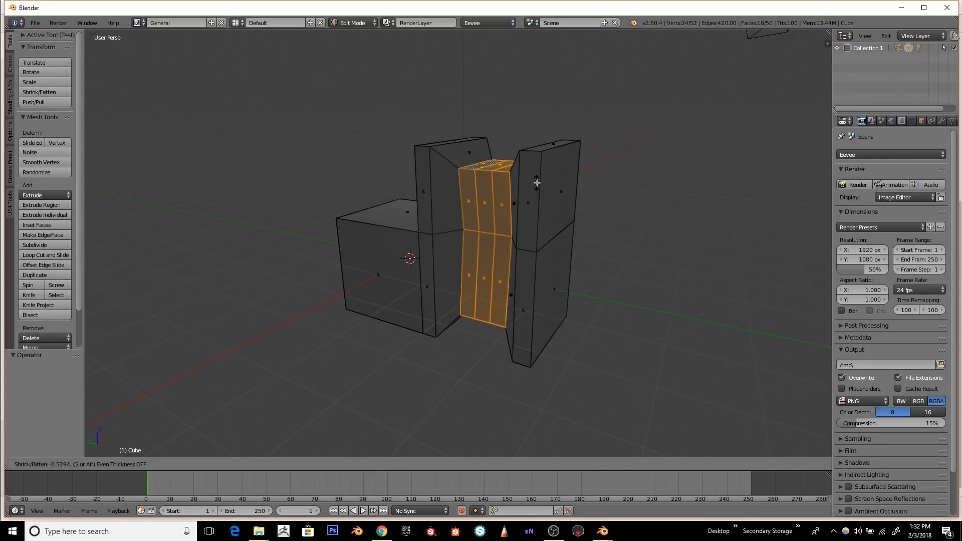
left_click(551, 190)
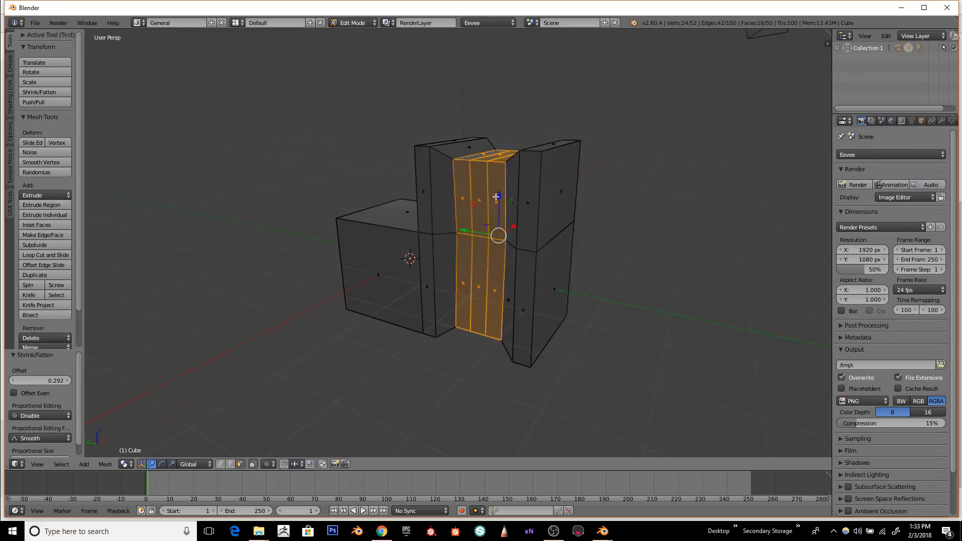
middle_click_drag(496, 198, 559, 243)
key("a")
key("Tab")
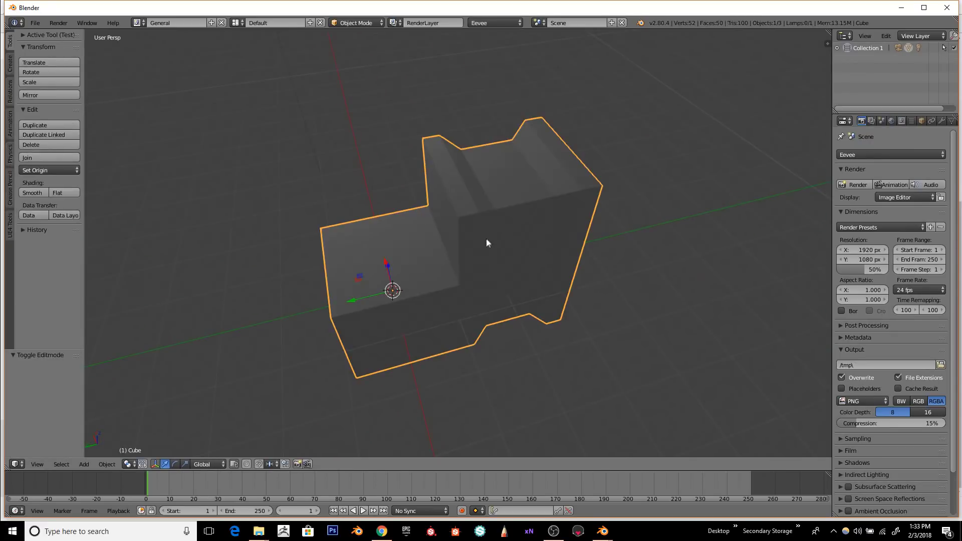
Step: Switch the render engine to Clay and view the grooved model from several angles
middle_click_drag(495, 266, 428, 320)
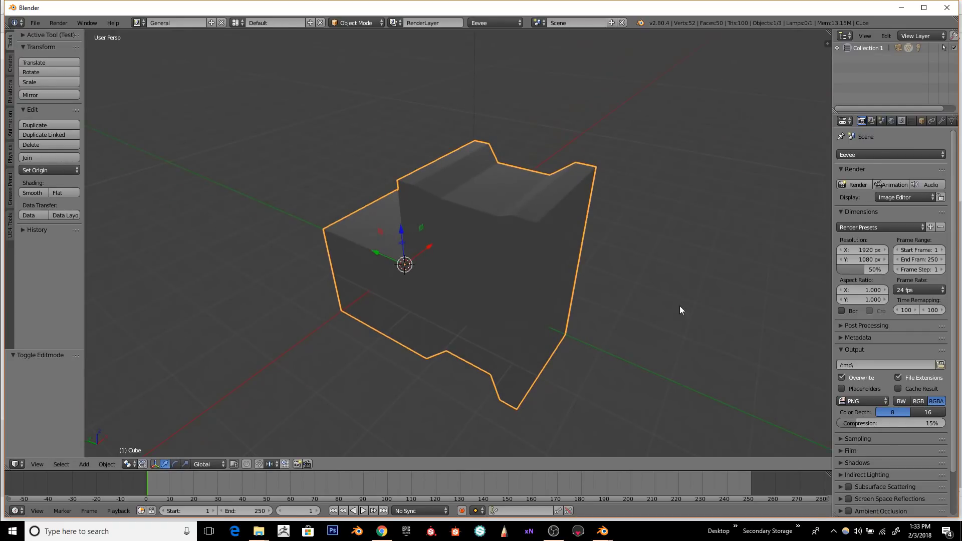
mouse_move(492, 206)
middle_mouse_down()
mouse_move(544, 187)
mouse_move(471, 236)
mouse_move(487, 206)
mouse_move(501, 203)
middle_mouse_up()
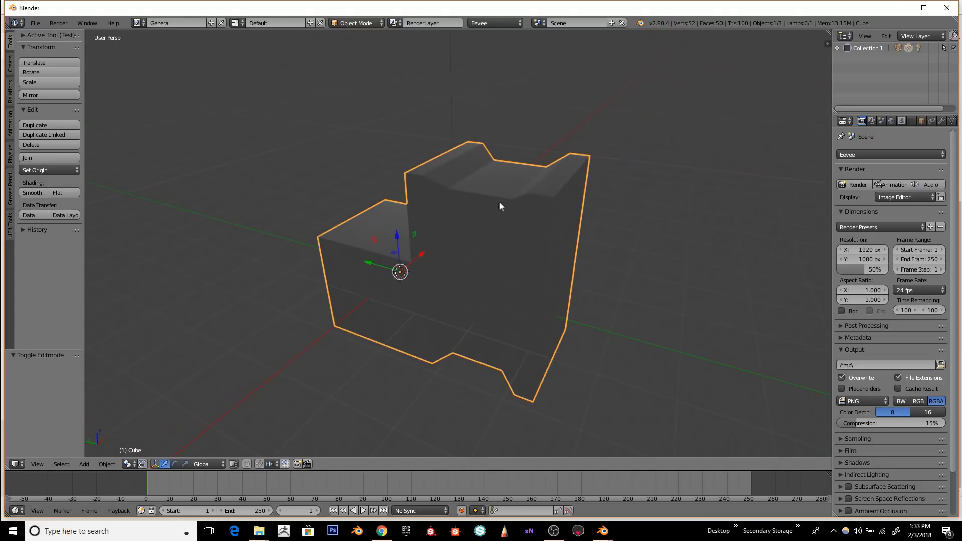
left_click(501, 22)
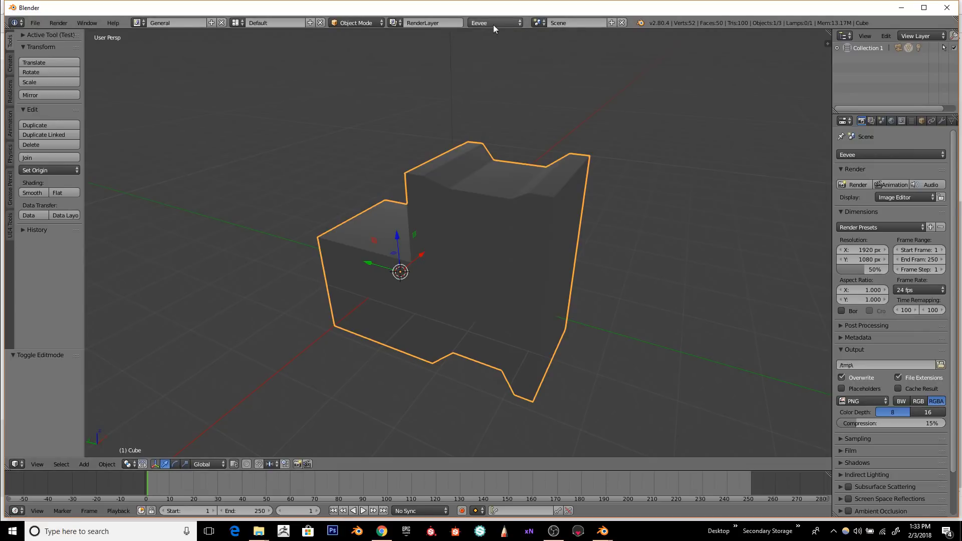
left_click(504, 22)
left_click(501, 57)
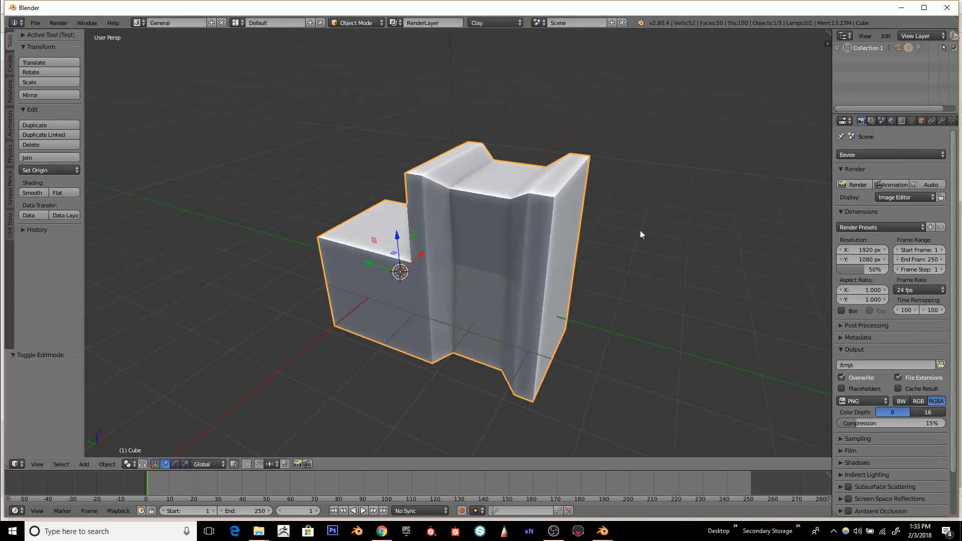
middle_click_drag(641, 234, 619, 250)
mouse_move(505, 271)
middle_mouse_down()
mouse_move(496, 275)
mouse_move(526, 243)
mouse_move(498, 254)
middle_mouse_up()
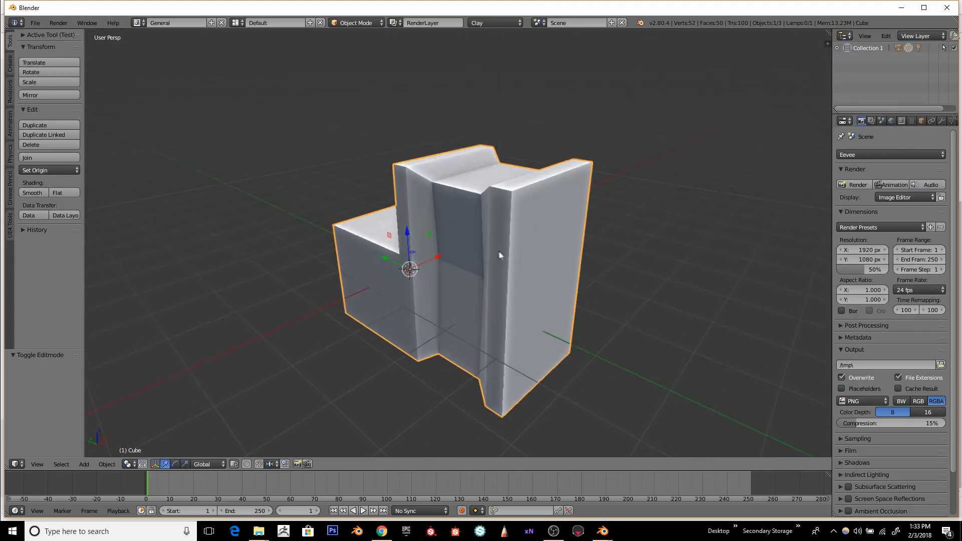
Step: Switch the render engine to Cycles Render and view the model's shading
left_click(485, 22)
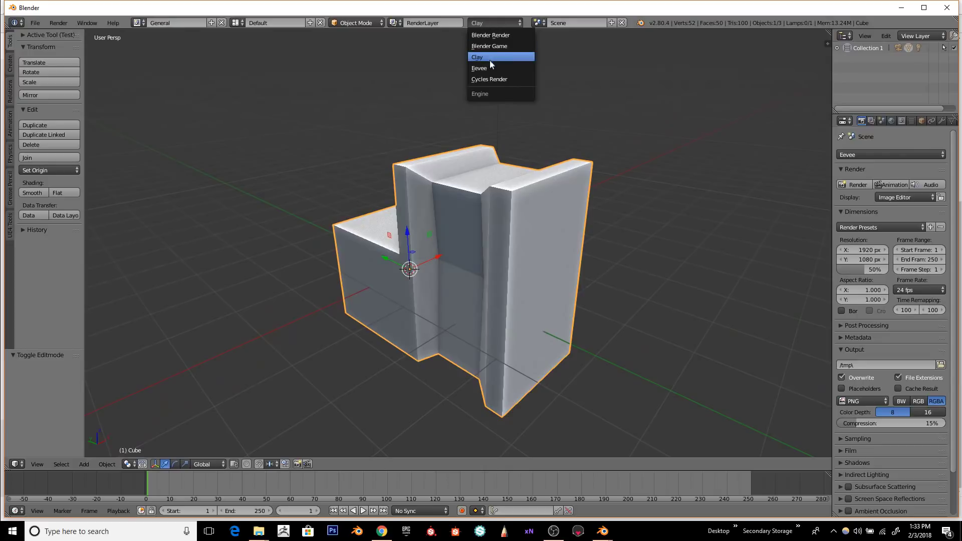
left_click(486, 78)
mouse_move(619, 232)
middle_mouse_down()
mouse_move(557, 245)
mouse_move(415, 236)
mouse_move(656, 236)
middle_mouse_up()
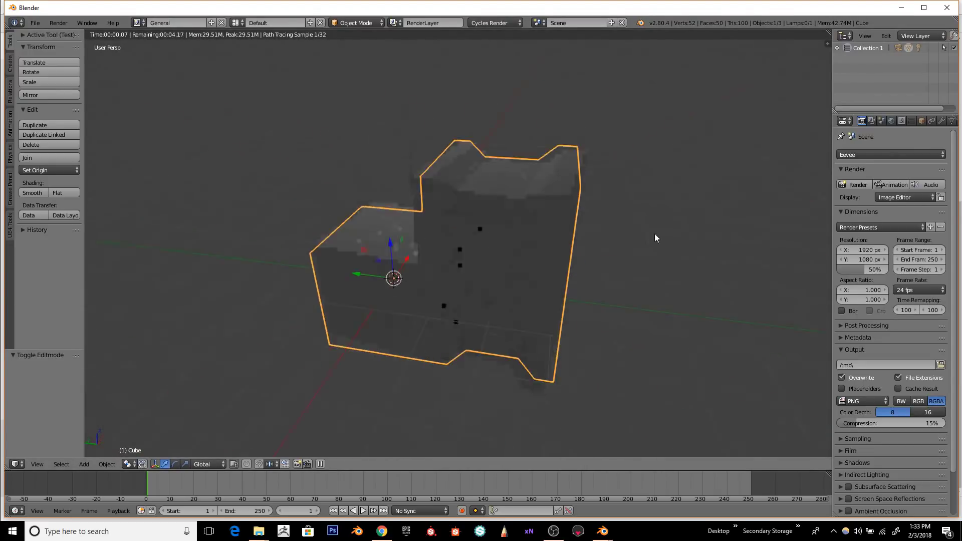
Step: Enter Edit Mode and try to move the outermost top face of the raised block
key("Tab")
right_click(568, 173)
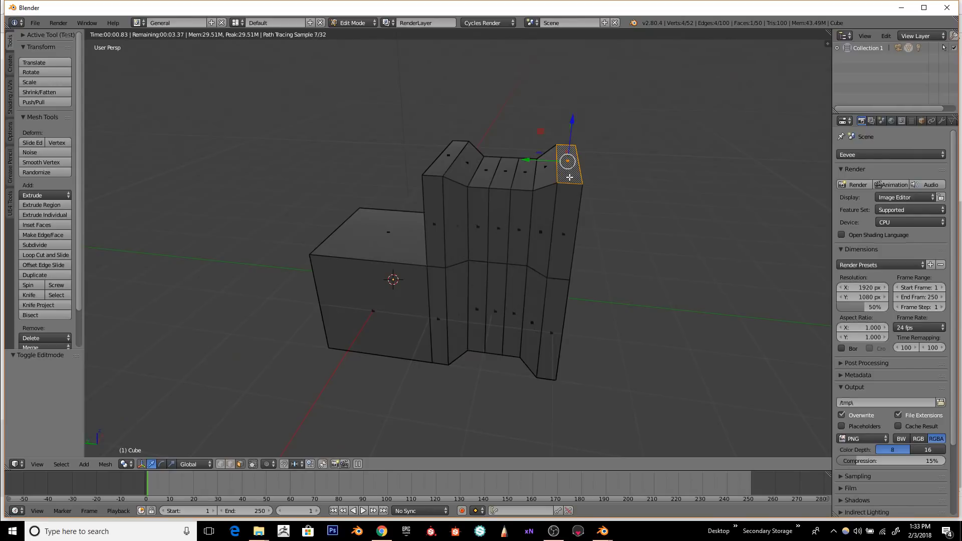
key("g")
right_click(574, 189)
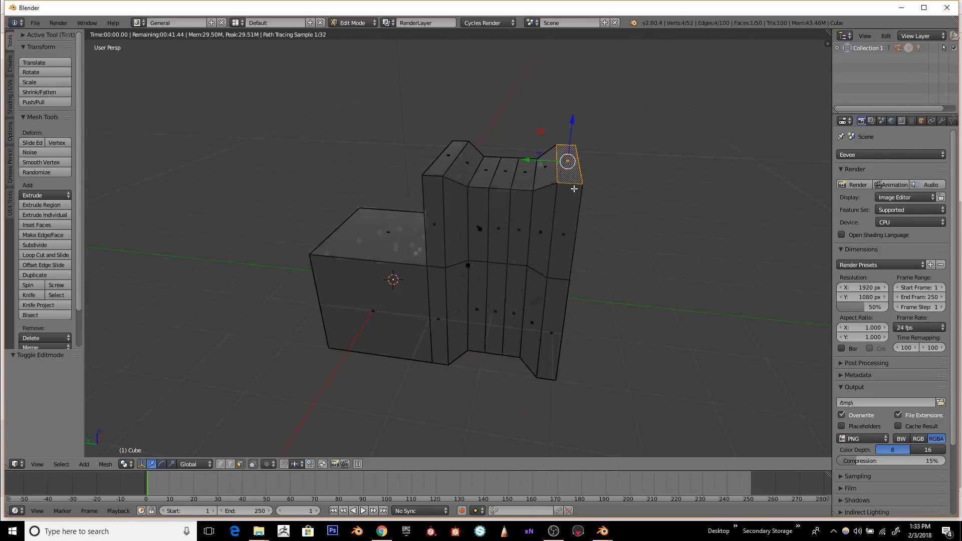
Step: Switch to vertex selection and try to move the edge loop along the raised block's front upper edge
left_click(220, 464)
key("a")
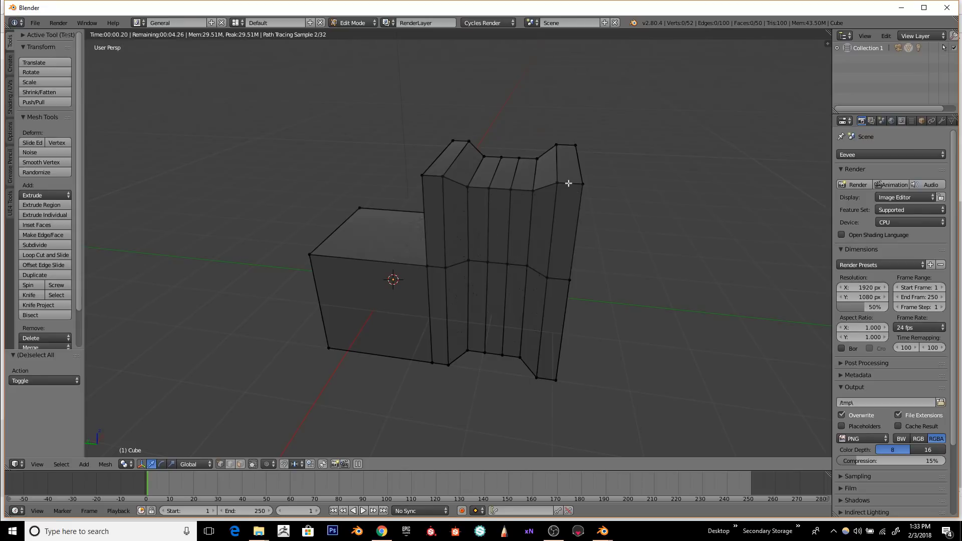
right_click(564, 197, "alt")
key("g")
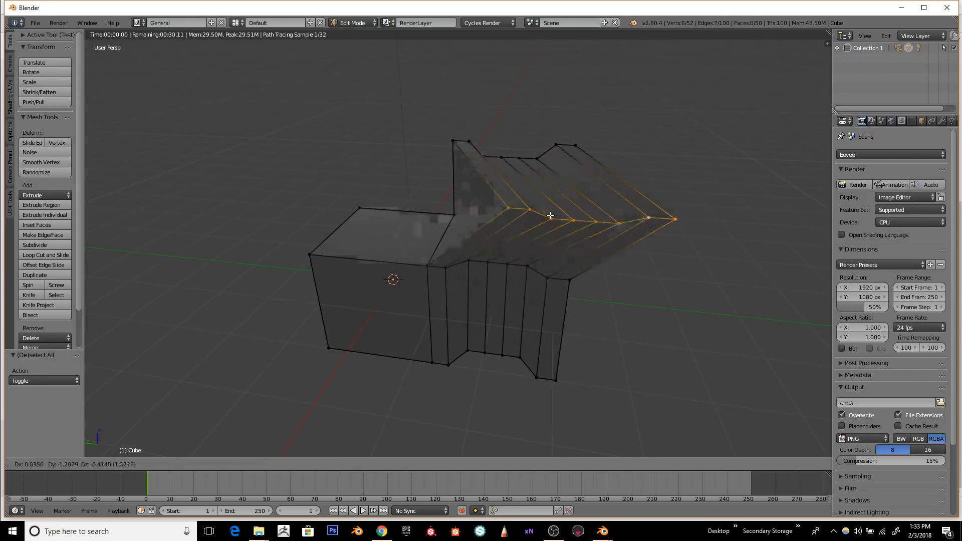
right_click(417, 208)
Step: Return to Object Mode, switch the render engine to Blender Render and view the model from several angles
scroll(571, 264, "down", 4)
middle_click_drag(571, 264, 531, 284)
key("Tab")
left_click(495, 23)
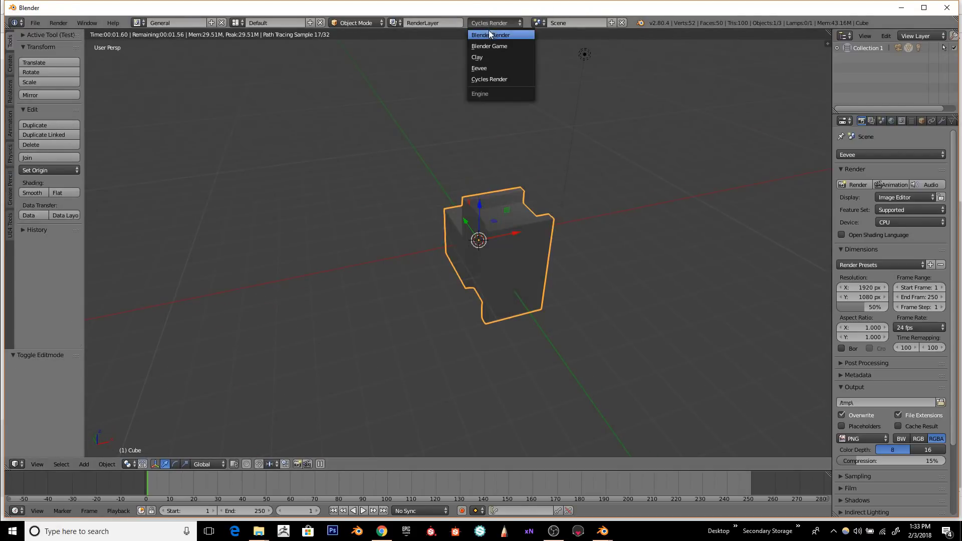
left_click(489, 32)
middle_click_drag(515, 261, 515, 263)
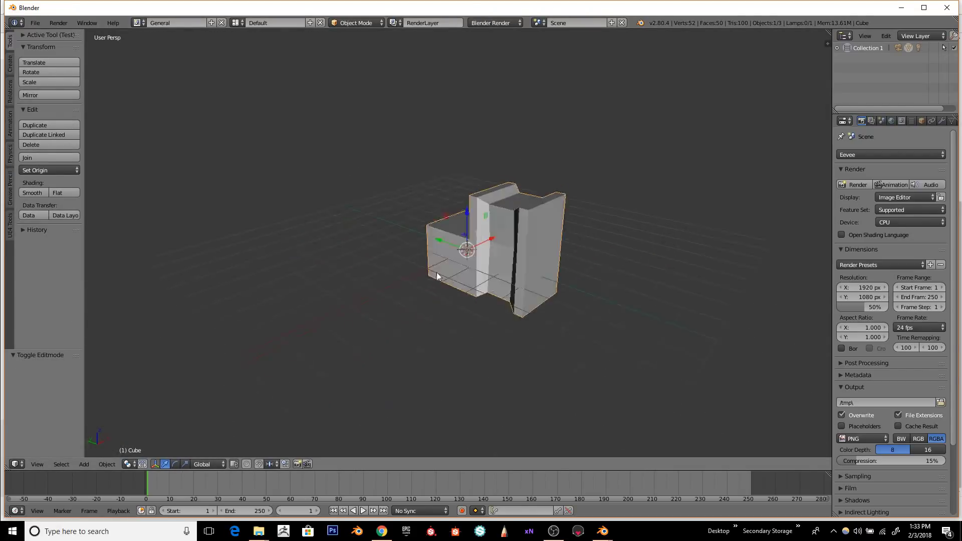
scroll(437, 276, "up", 4)
scroll(443, 259, "down", 2)
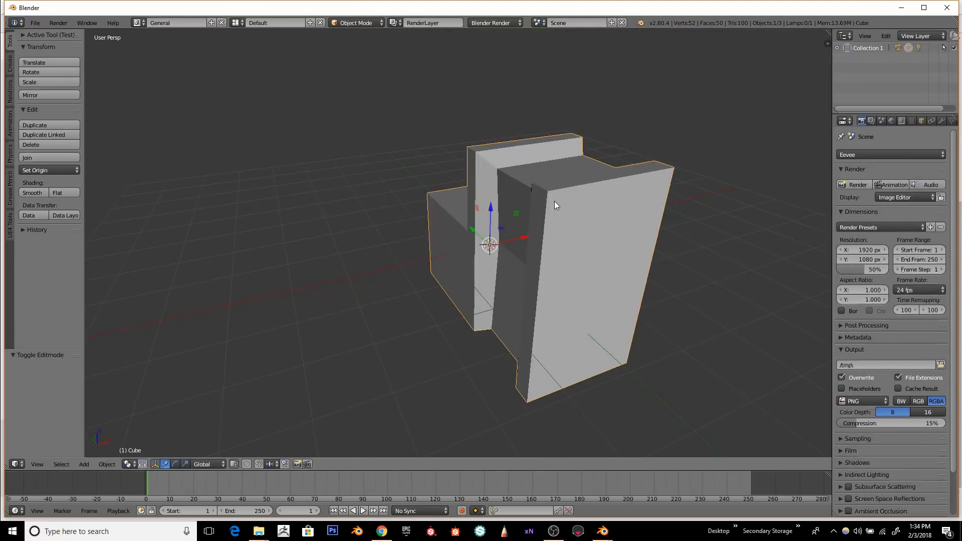
middle_click_drag(555, 200, 595, 224)
Step: Toggle the model in and out of Edit Mode to check how its mesh displays in Blender Render
key("Tab")
key("Tab")
key("Tab")
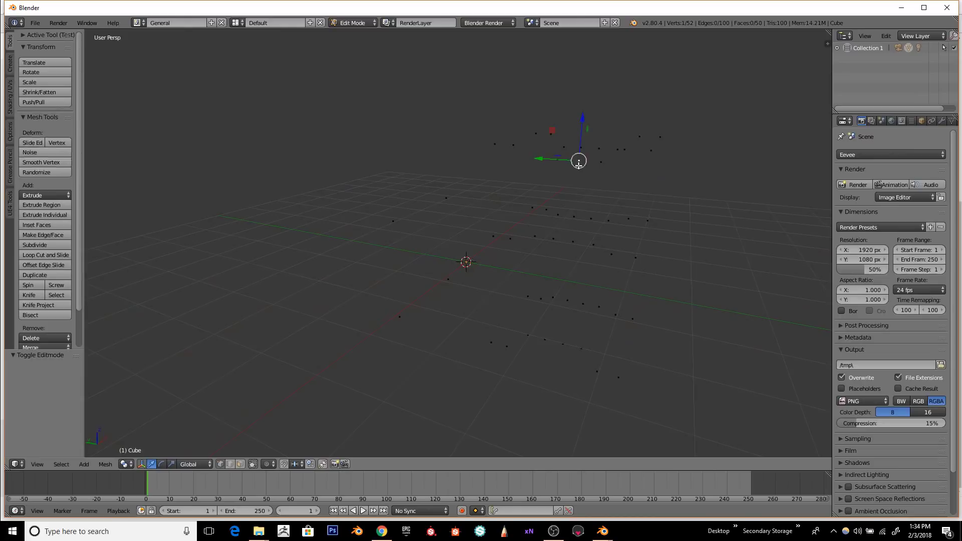
key("Tab")
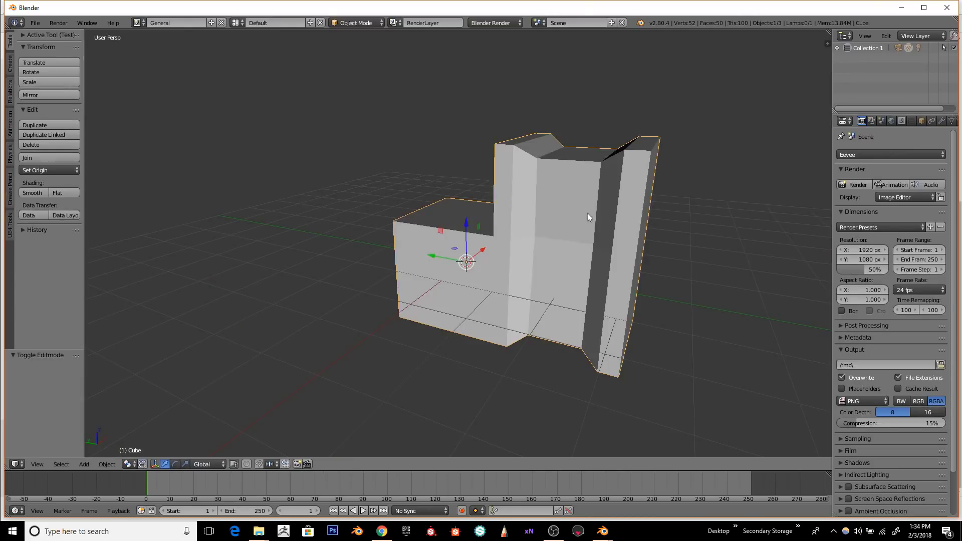
Step: Switch the render engine back to Eevee and enter Edit Mode on the model
left_click(490, 23)
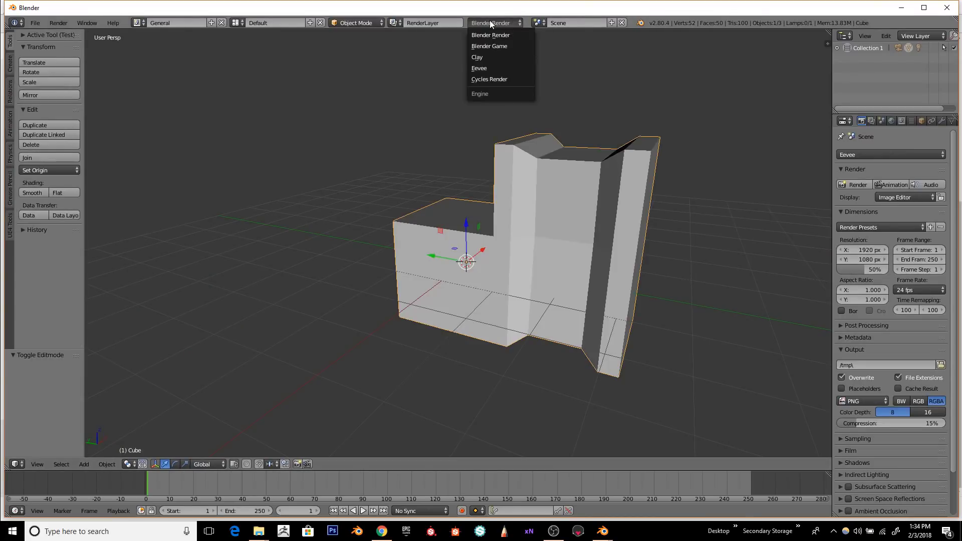
left_click(484, 68)
key("Tab")
Step: Try selecting two top corner vertices and an edge loop on the raised block, clearing the selection each time
middle_click_drag(606, 194, 489, 243)
right_click(468, 258)
right_click(449, 251, "shift")
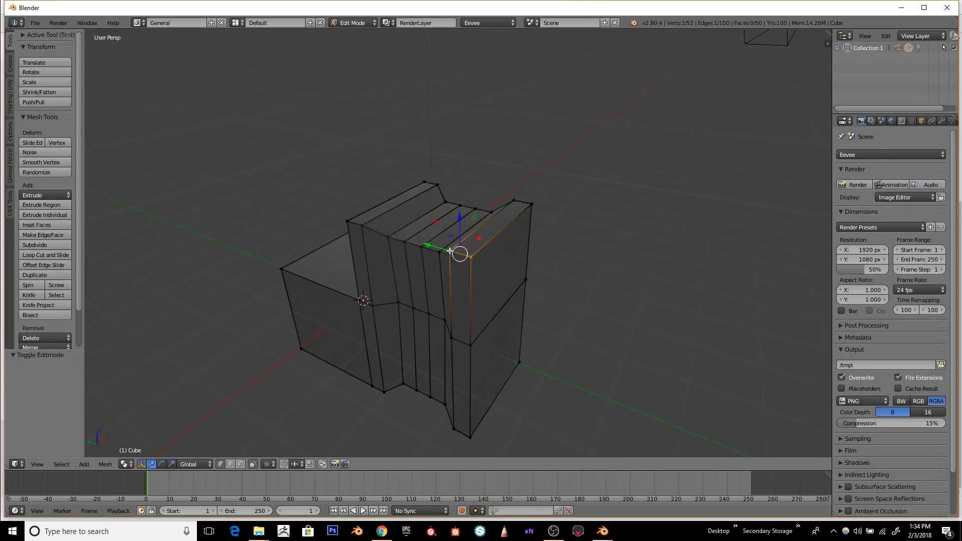
key("a")
right_click(418, 244, "alt")
key("a")
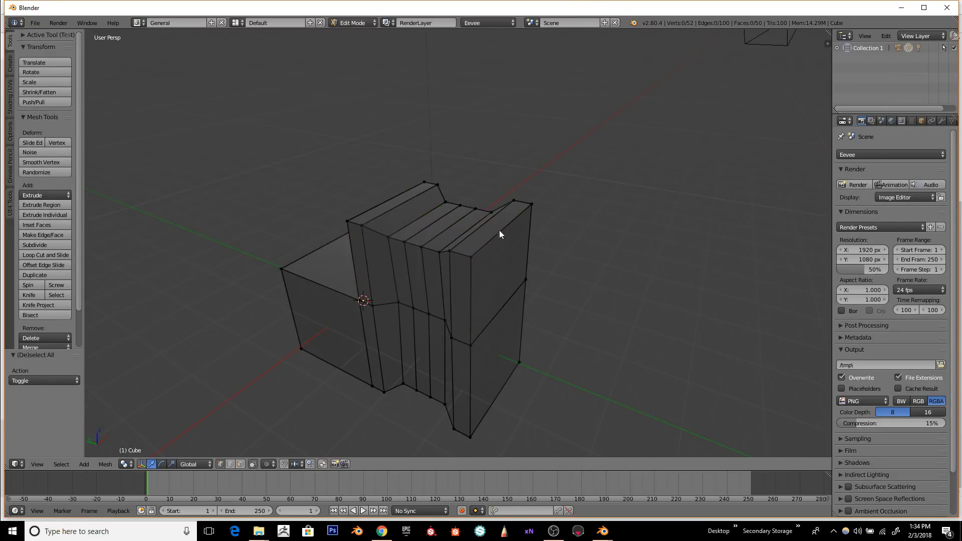
Step: Try to move a single vertex on the upper edge of the raised block's groove
middle_click_drag(476, 247, 405, 300)
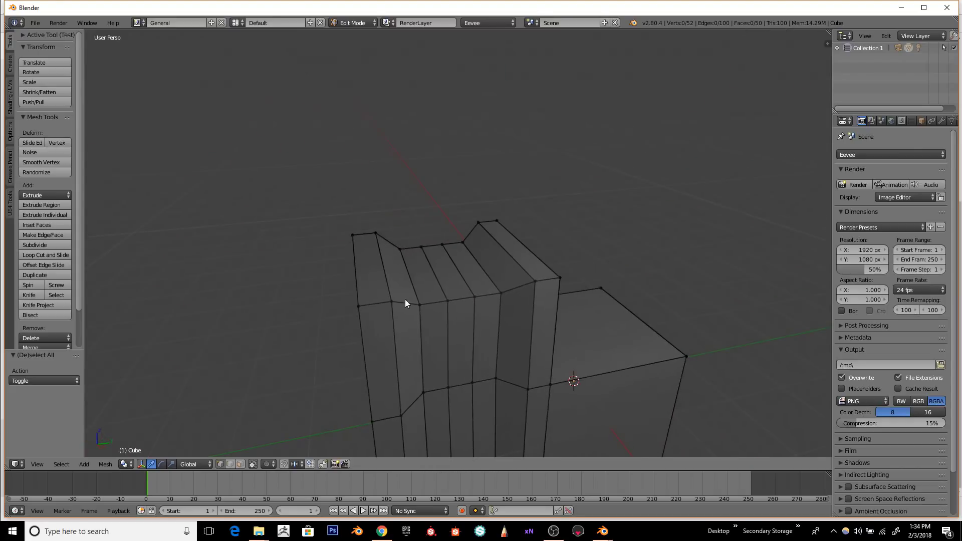
right_click(421, 305)
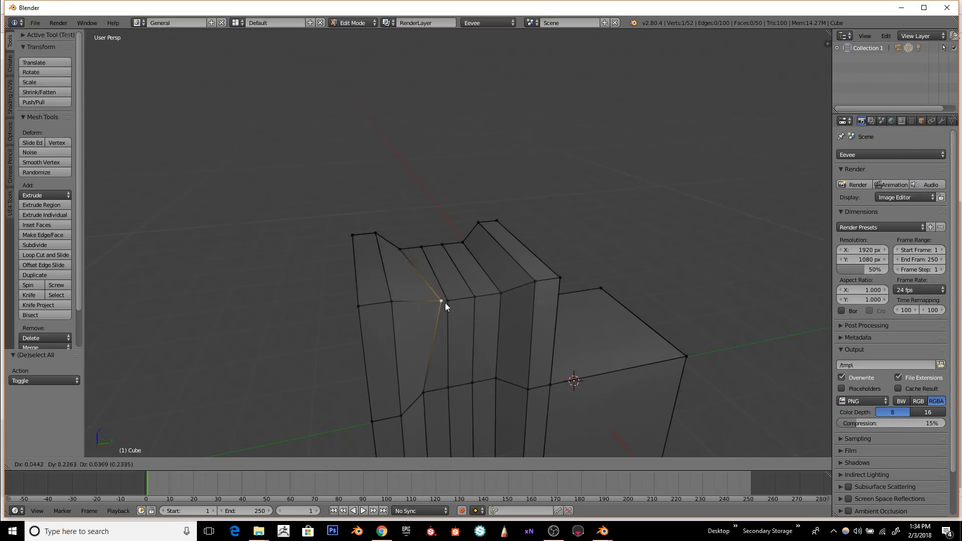
middle_click_drag(403, 304, 419, 329)
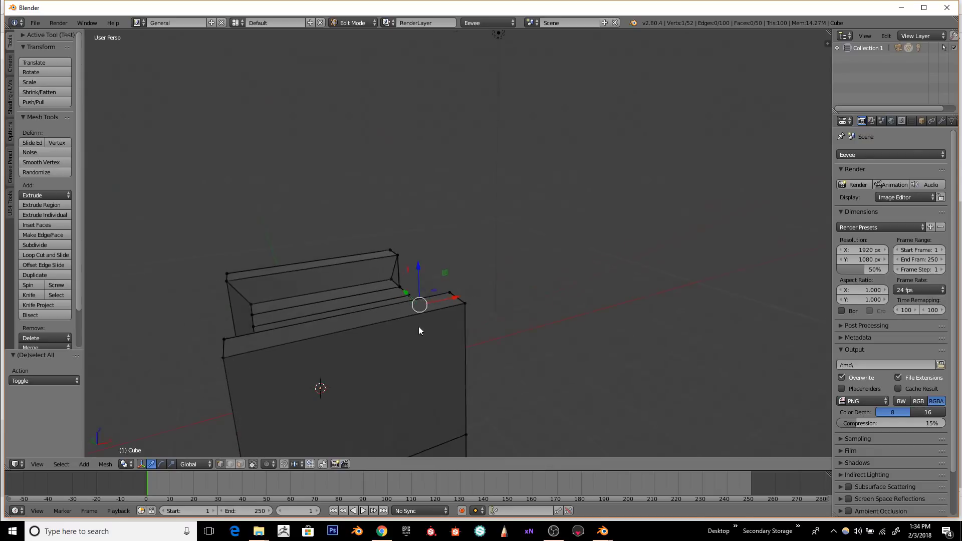
Step: Add four evenly spaced loop cuts across the model's width without sliding them, clear the selection and return to Object Mode
scroll(397, 326, "down", 3)
key("ctrl+r")
scroll(418, 303, "up", 2)
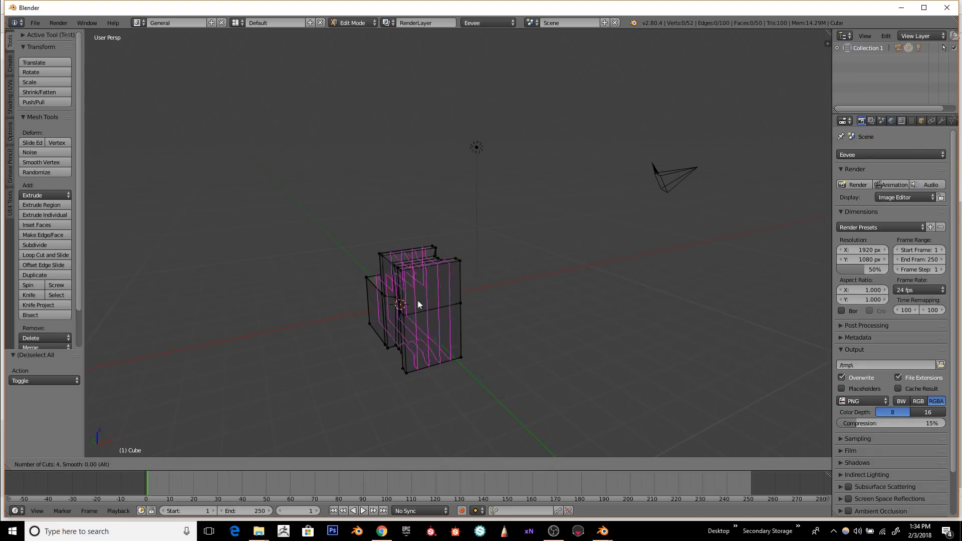
left_click(418, 303)
right_click(418, 304)
key("a")
middle_click_drag(488, 327, 352, 306)
key("Tab")
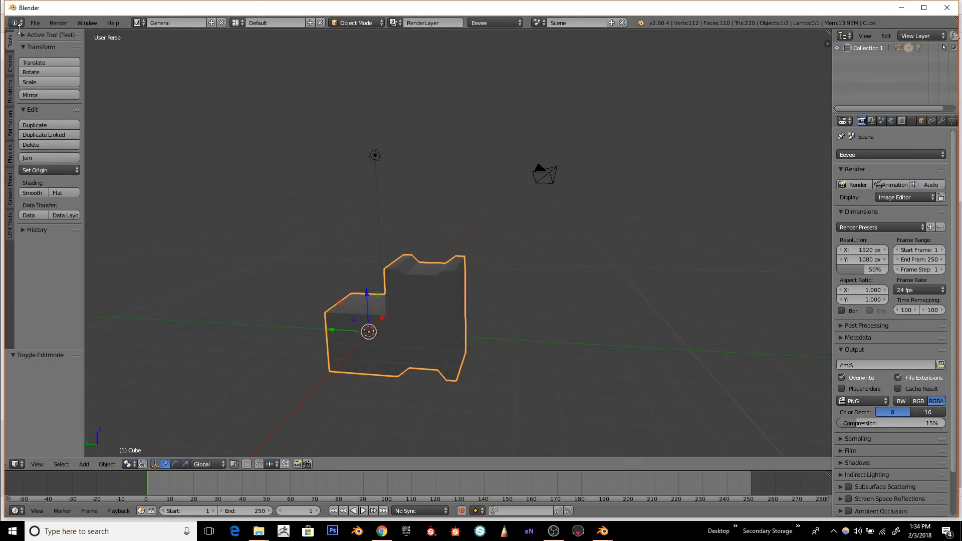
Step: Open the demo file wasp_bot.blend from the 2.8 Tests folder
left_click(34, 26)
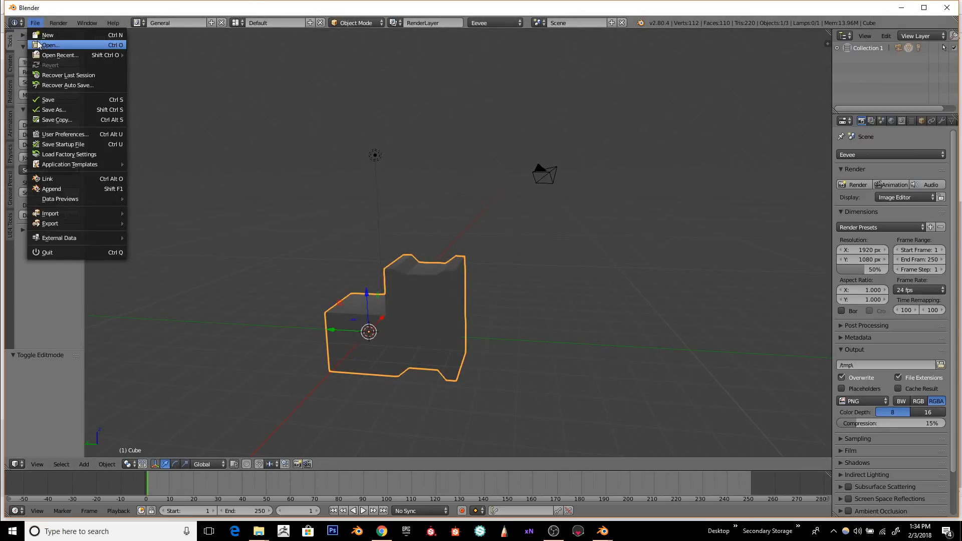
left_click(38, 44)
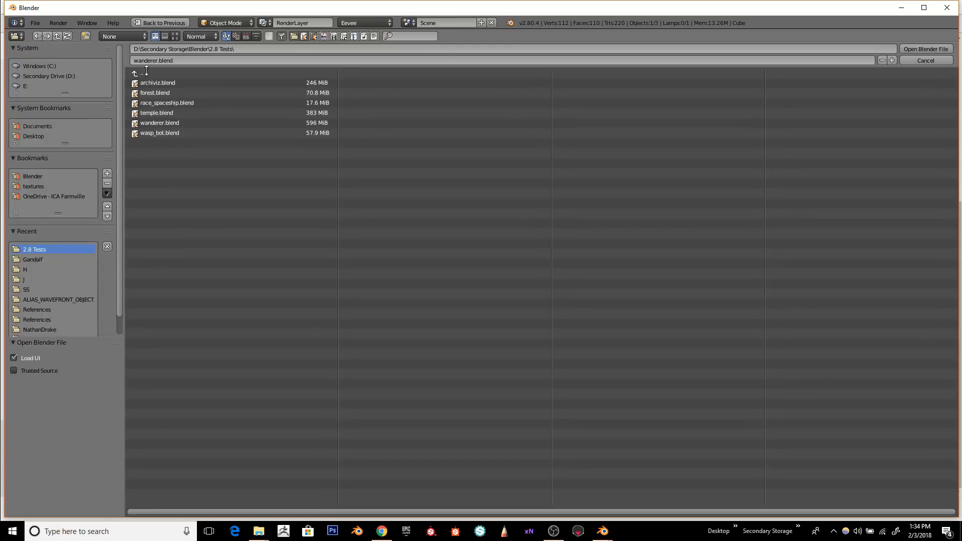
double_click(188, 131)
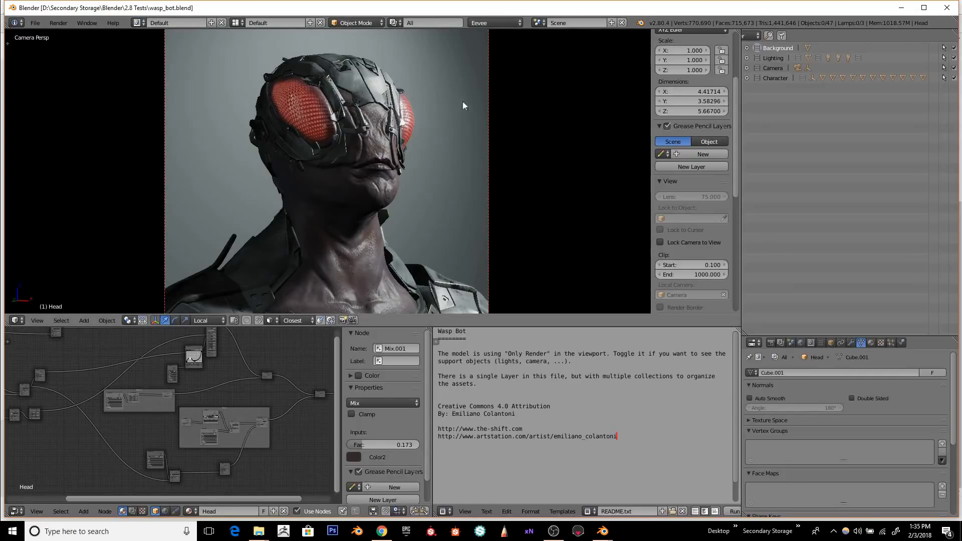
Step: Examine the wasp bot bust in Eevee from several angles, both close up and with the whole backdrop in view
mouse_move(489, 164)
middle_mouse_down()
mouse_move(511, 281)
mouse_move(451, 172)
mouse_move(272, 166)
mouse_move(509, 157)
mouse_move(480, 177)
middle_mouse_up()
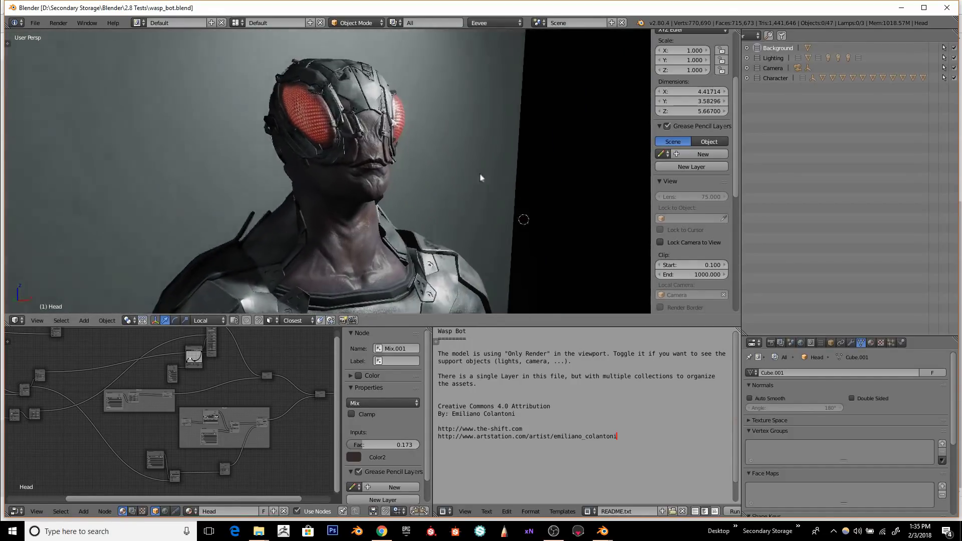
scroll(479, 175, "up", 4)
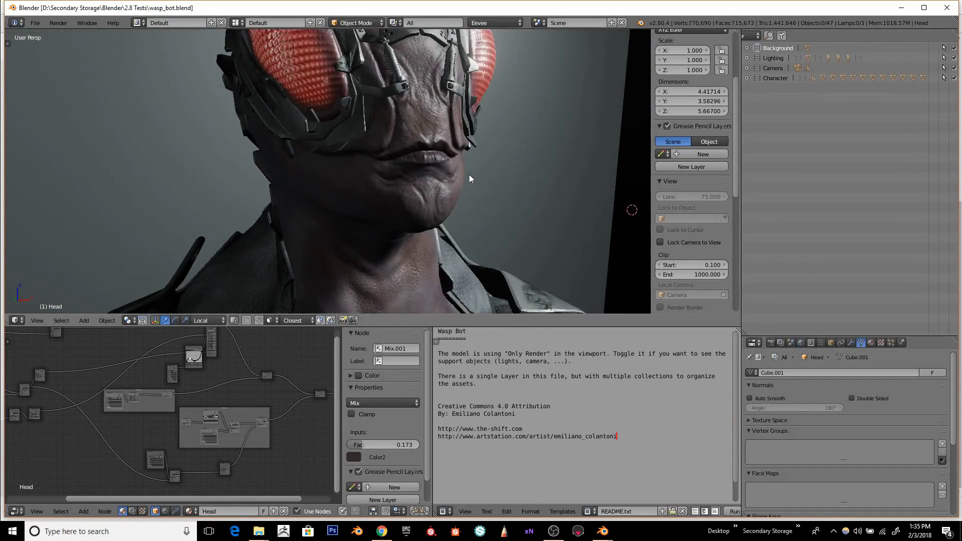
scroll(471, 178, "down", 3)
middle_click_drag(429, 153, 480, 126)
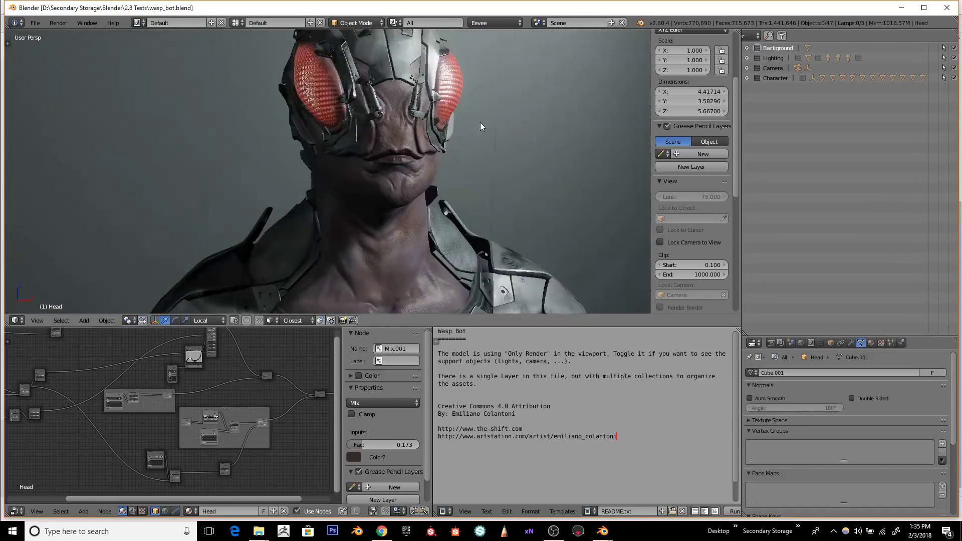
scroll(480, 141, "down", 8)
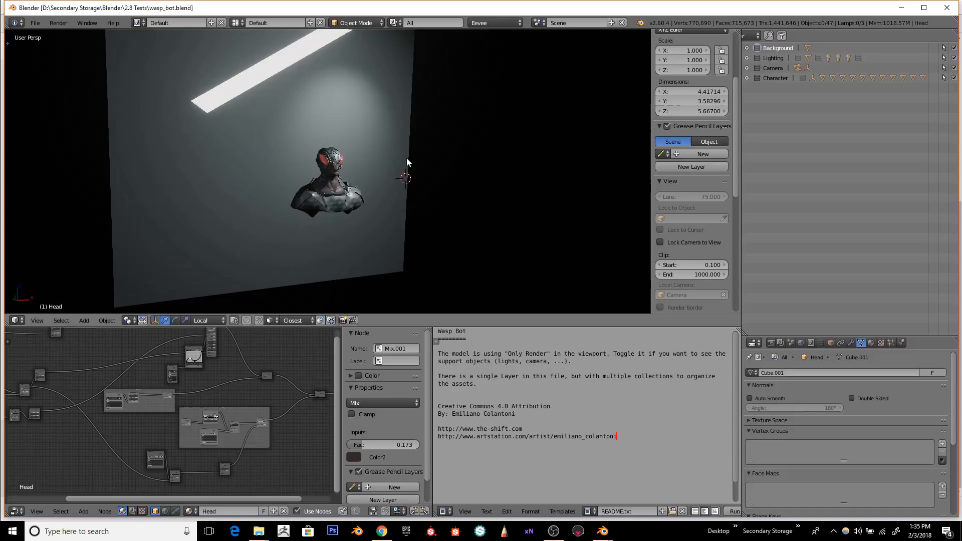
scroll(407, 160, "up", 2)
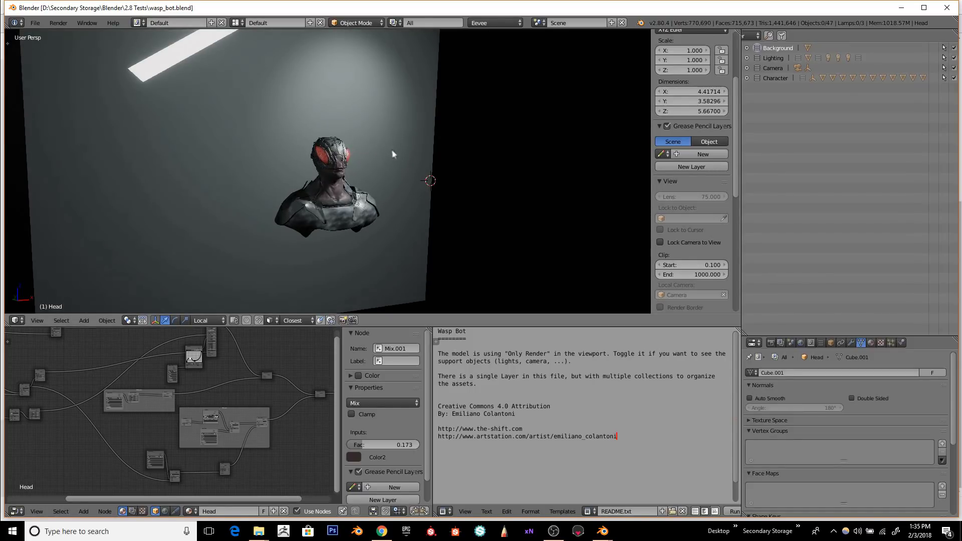
scroll(363, 191, "up", 1)
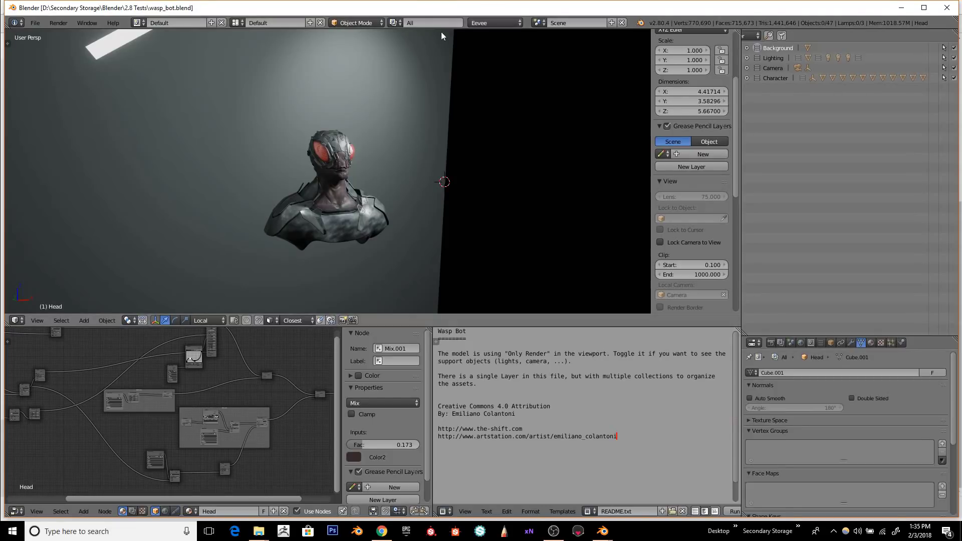
Step: Switch the render engine to Clay and inspect the bust's face from the front and side
left_click(489, 23)
left_click(477, 57)
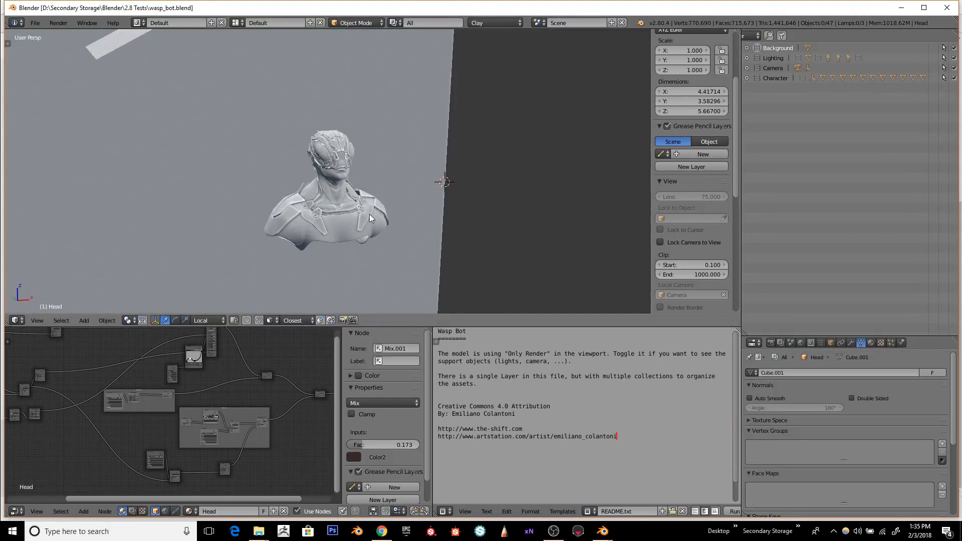
scroll(370, 213, "up", 5)
scroll(365, 205, "up", 2)
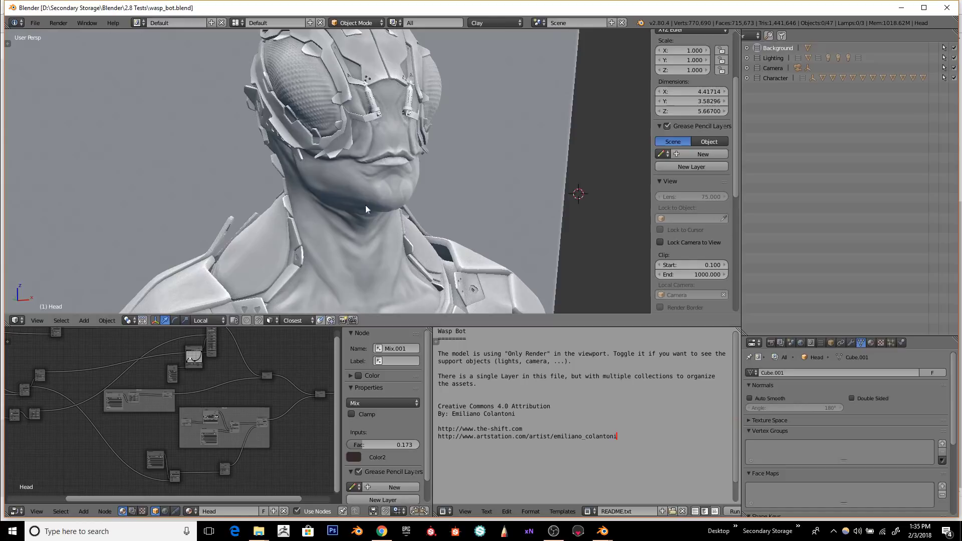
middle_click_drag(450, 187, 344, 185)
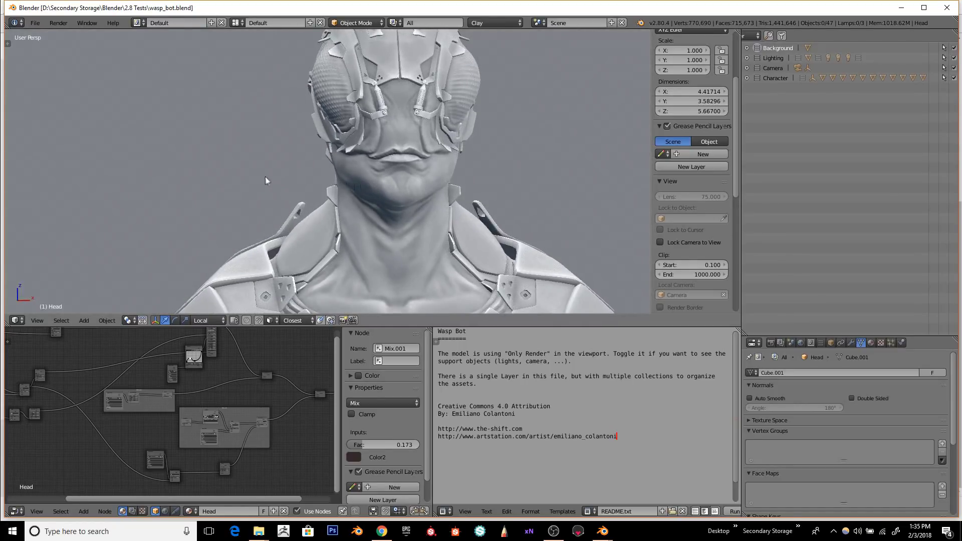
middle_click_drag(541, 211, 3, 195)
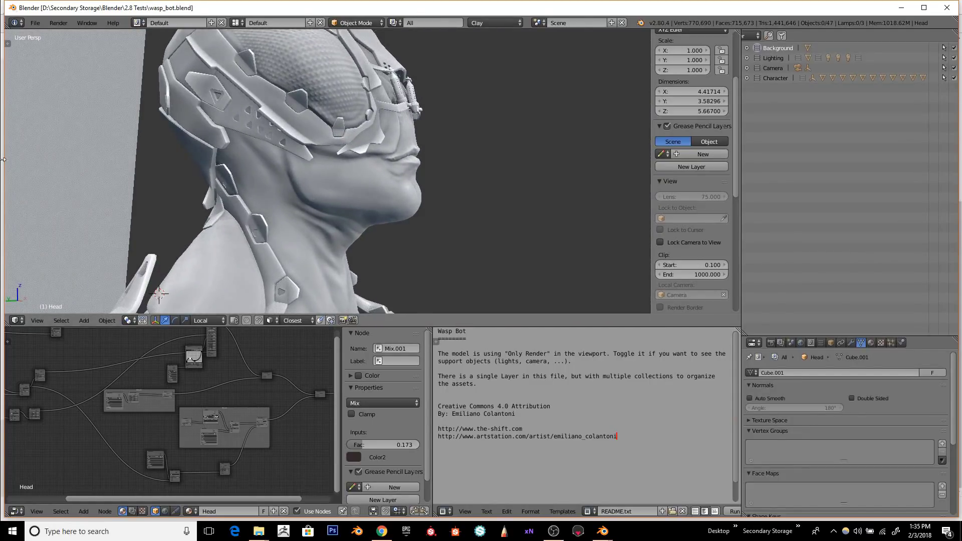
Step: Switch the render engine to Blender Render and inspect the head from the front and in profile, undoing the stray change
left_click(511, 26)
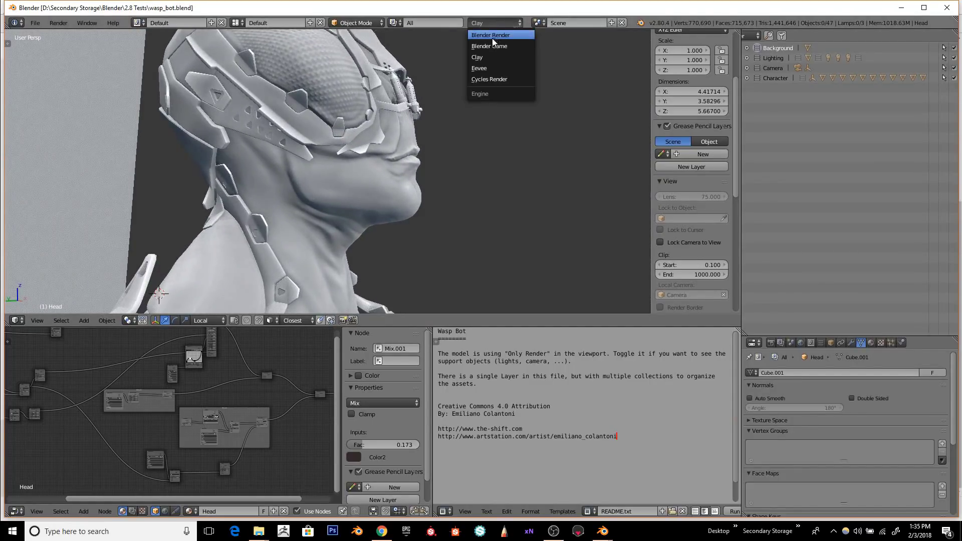
left_click(494, 38)
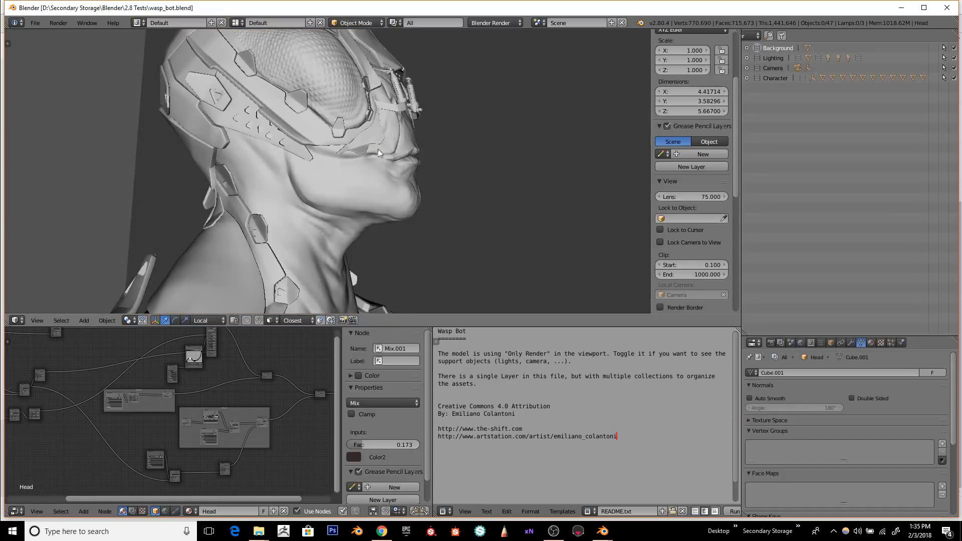
middle_click_drag(375, 165, 509, 180)
left_click(509, 179)
key("ctrl+z")
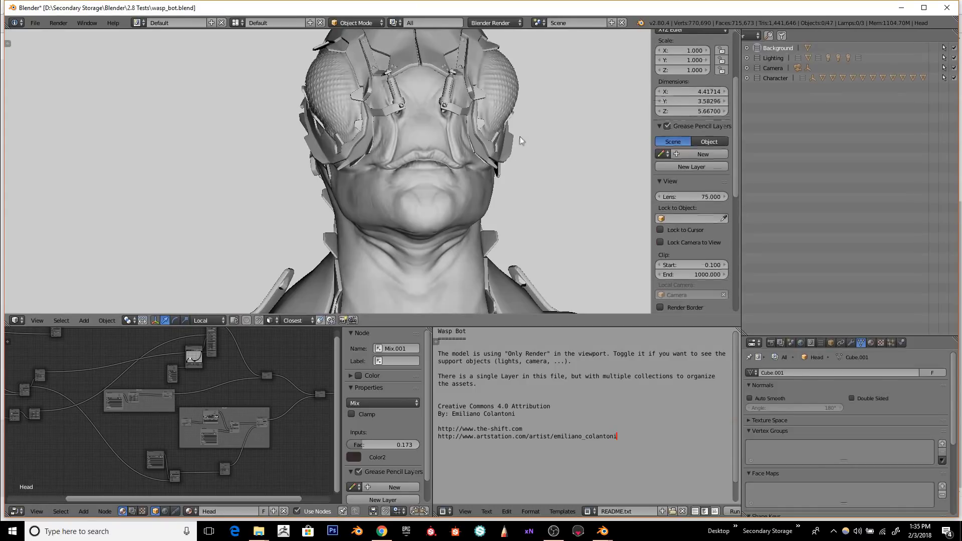
middle_click_drag(519, 136, 423, 159)
Step: Switch the render engine back to Clay, then put the head into Edit Mode and return it to Object Mode
left_click(496, 23)
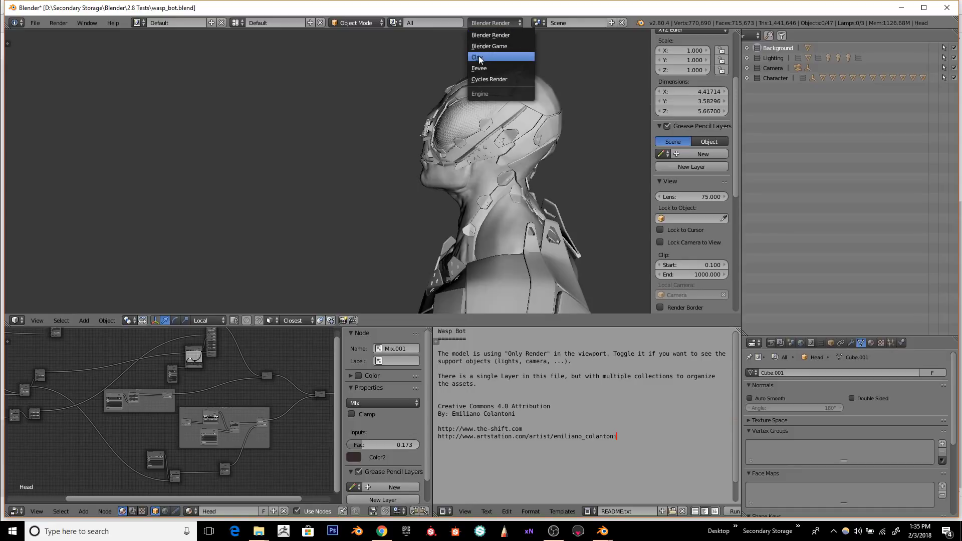
left_click(478, 57)
left_click(448, 187)
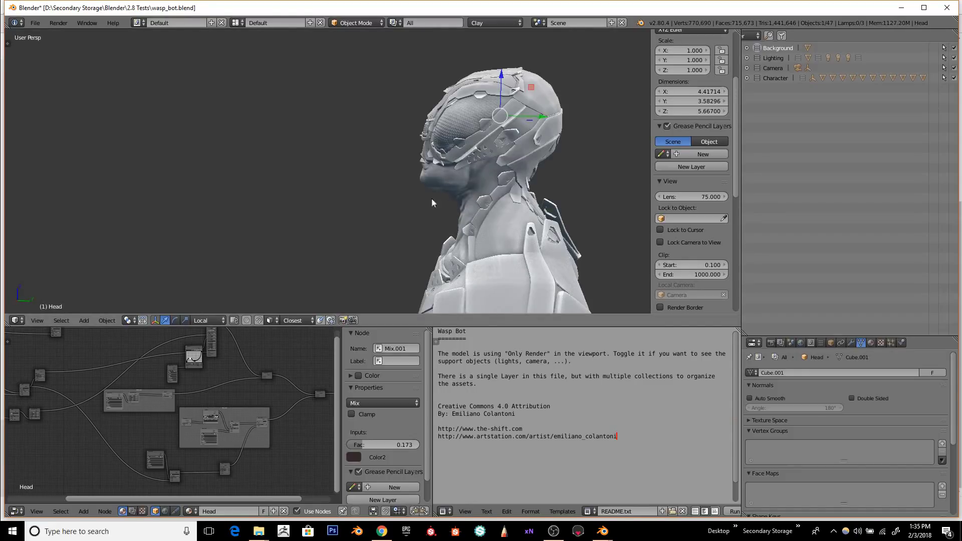
key("Tab")
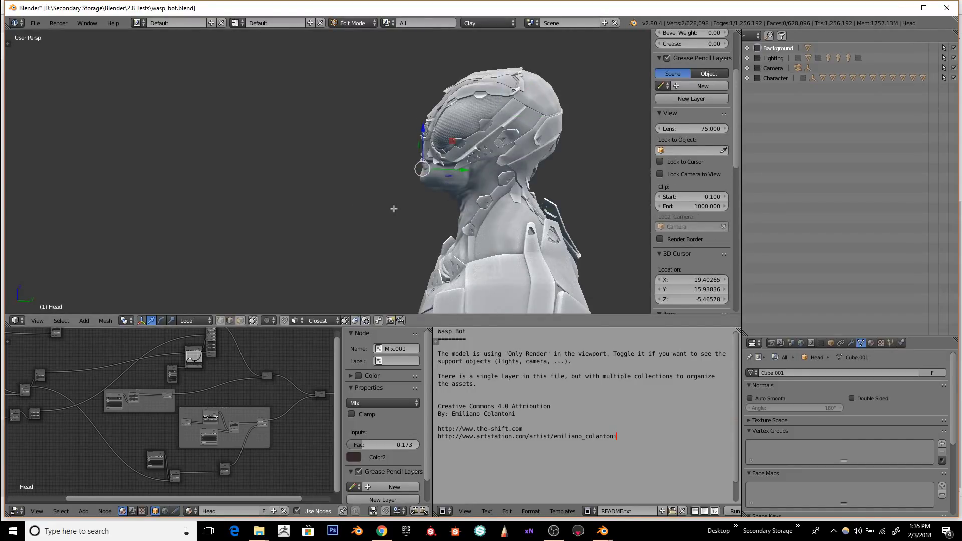
key("Tab")
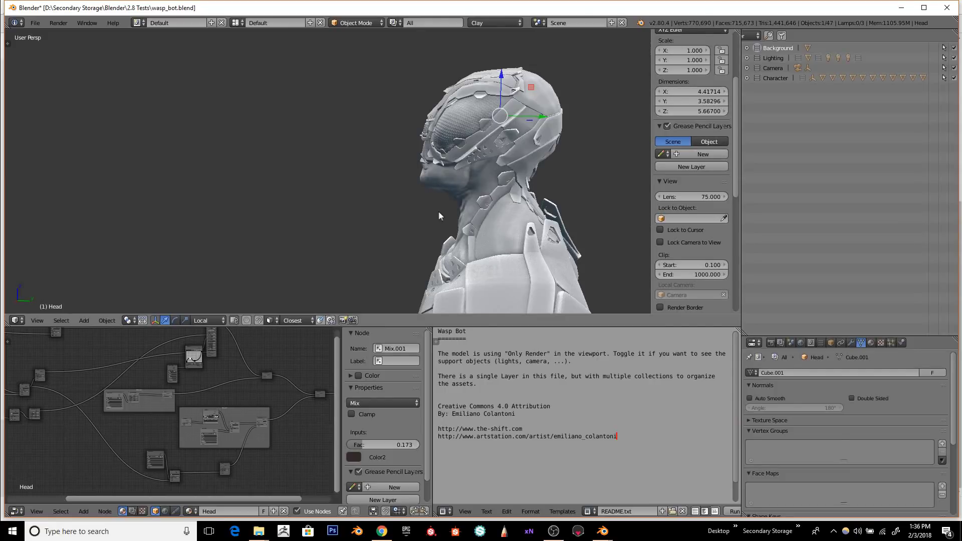
Step: Open the demo file wanderer.blend from the 2.8 Tests folder
left_click(35, 22)
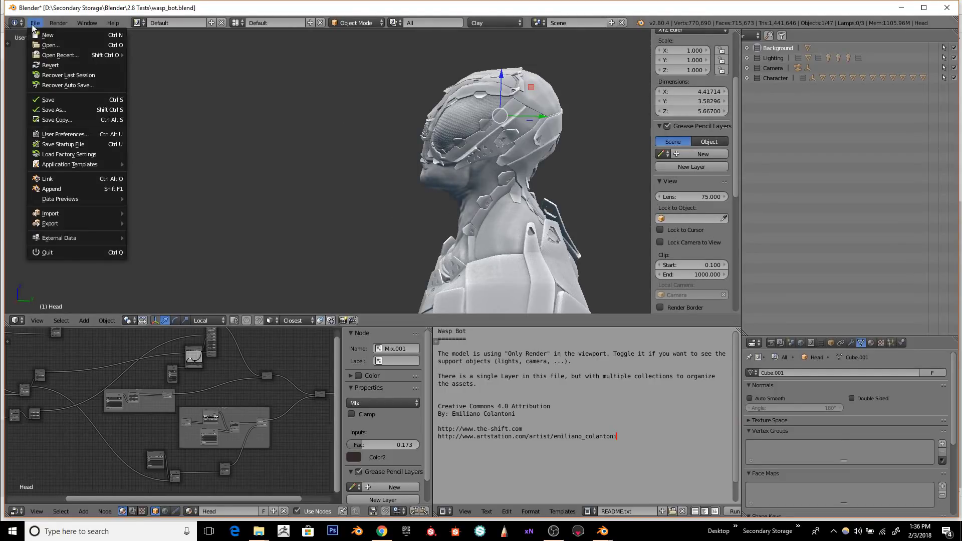
left_click(51, 44)
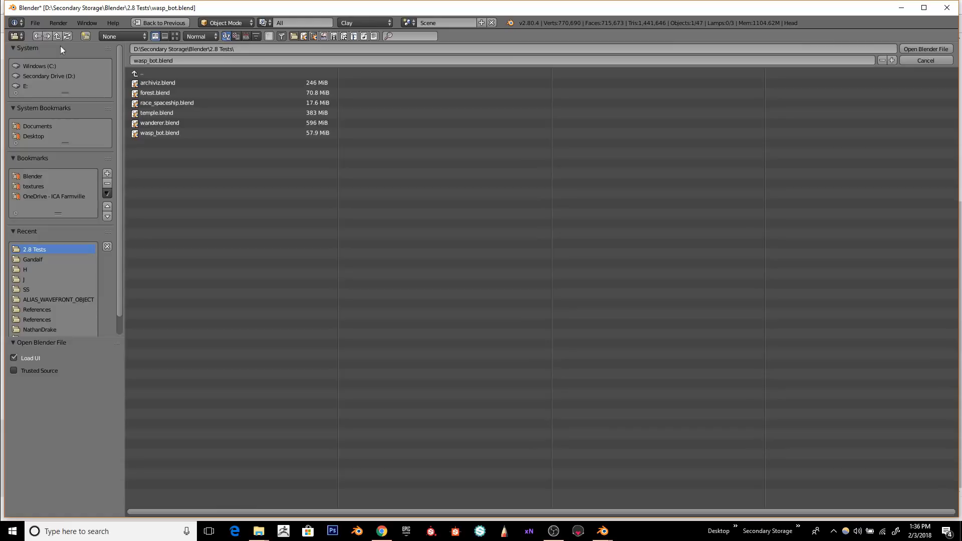
left_click(151, 128)
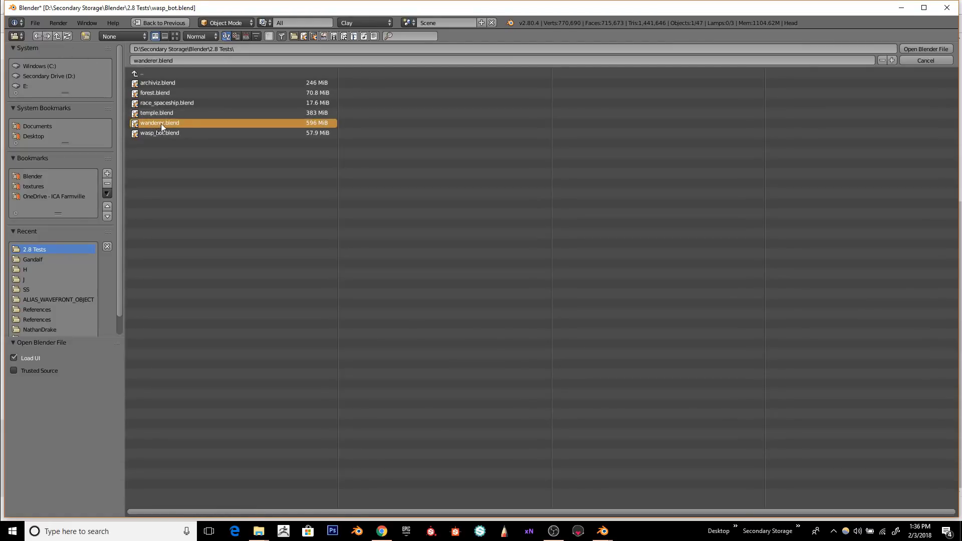
double_click(161, 127)
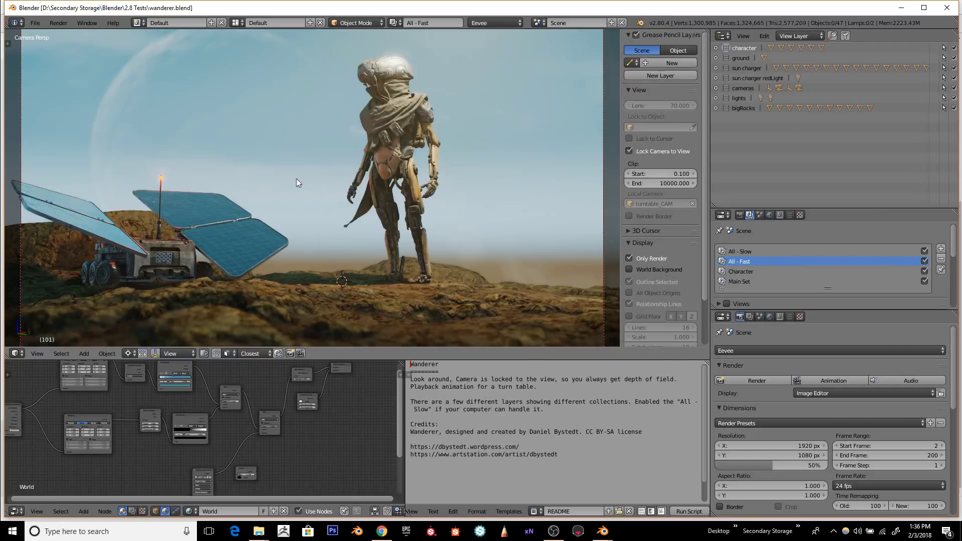
Step: Look around the wanderer scene through the camera and choose the All - Fast render layer
middle_click_drag(275, 189, 472, 168)
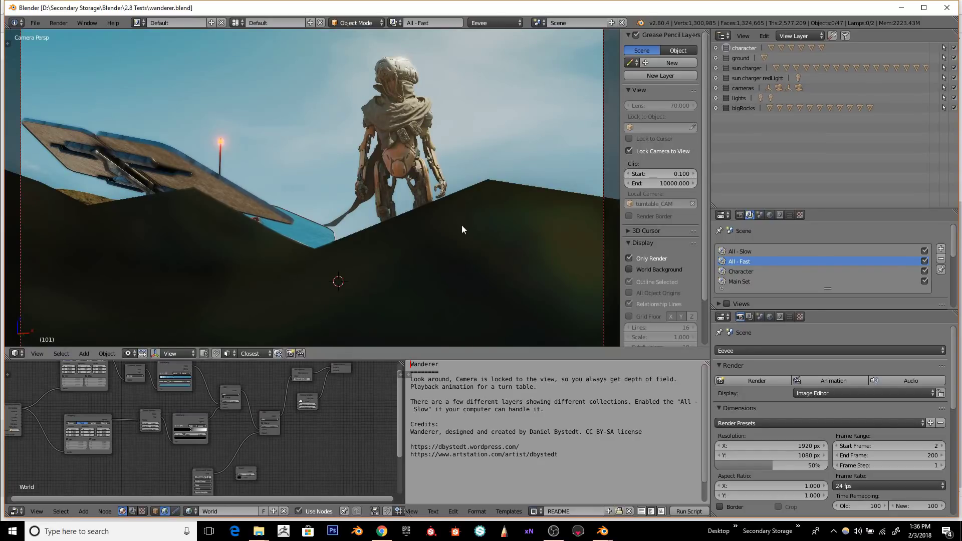
middle_click_drag(462, 230, 490, 153)
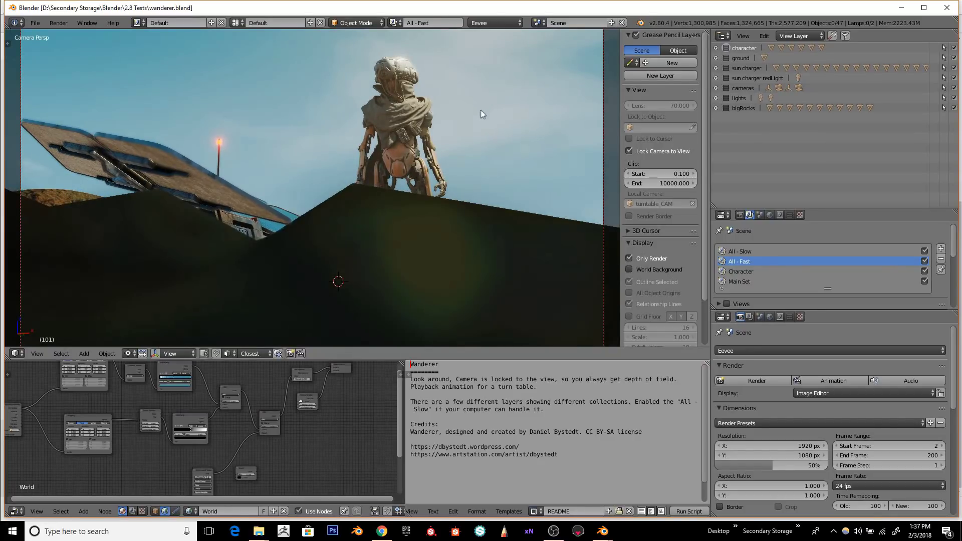
left_click(395, 22)
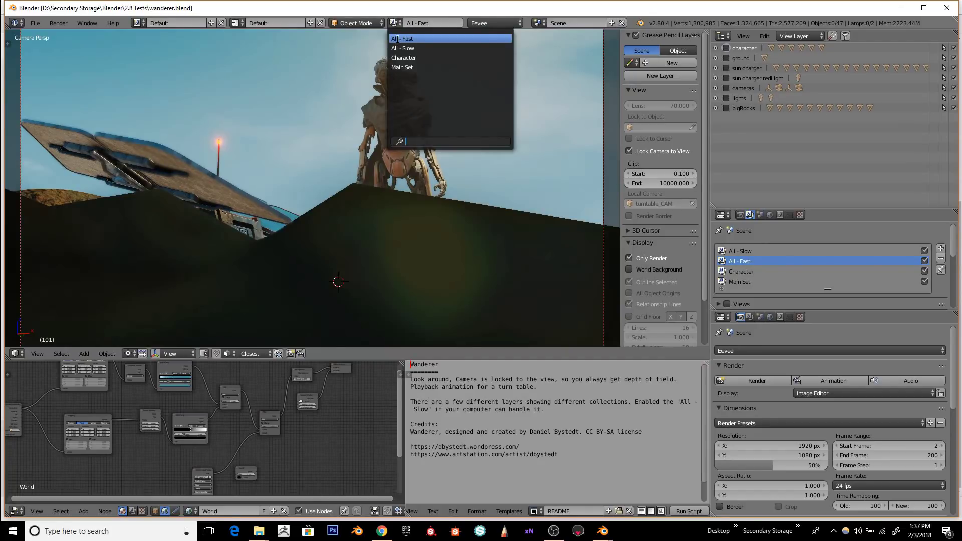
left_click(399, 38)
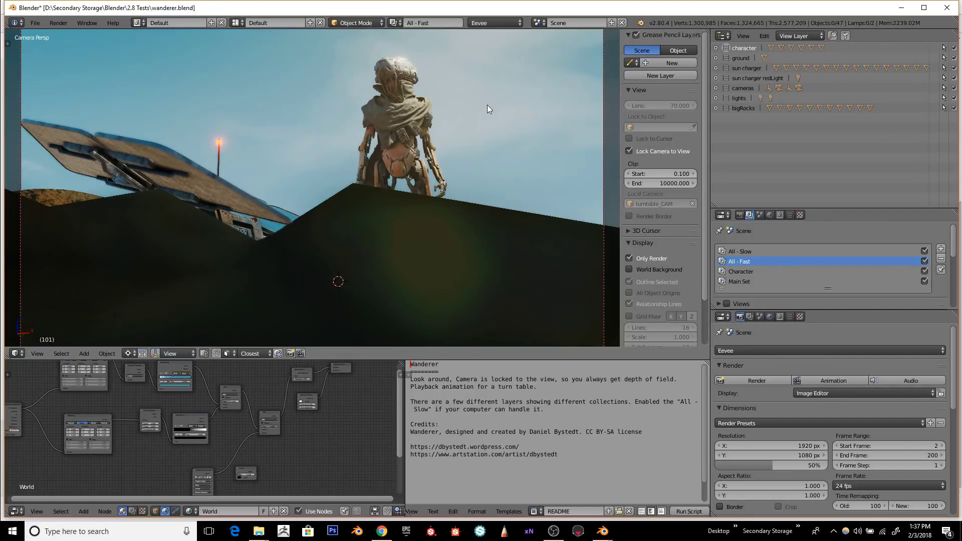
Step: Switch the wanderer scene to the Clay engine, select the sun charger's antenna and view the character from another side
left_click(491, 23)
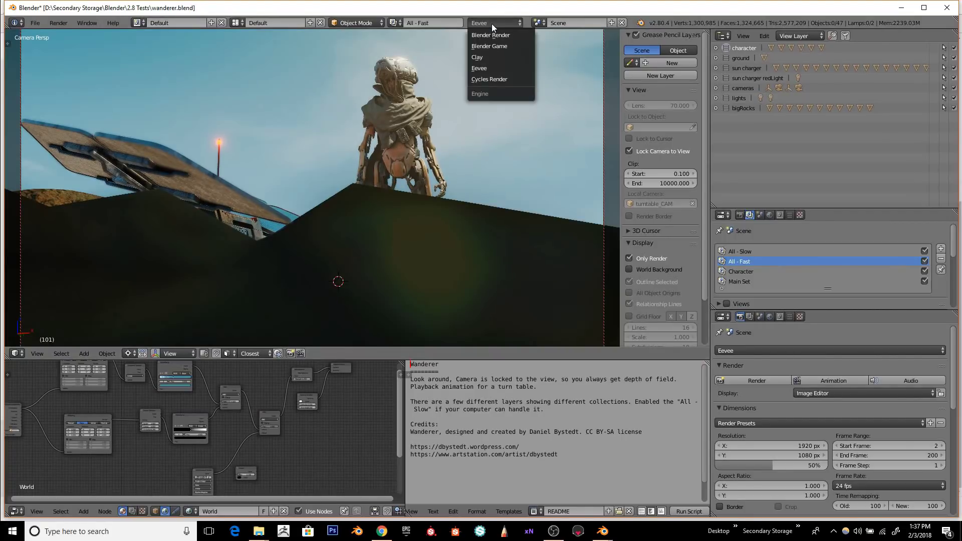
left_click(484, 57)
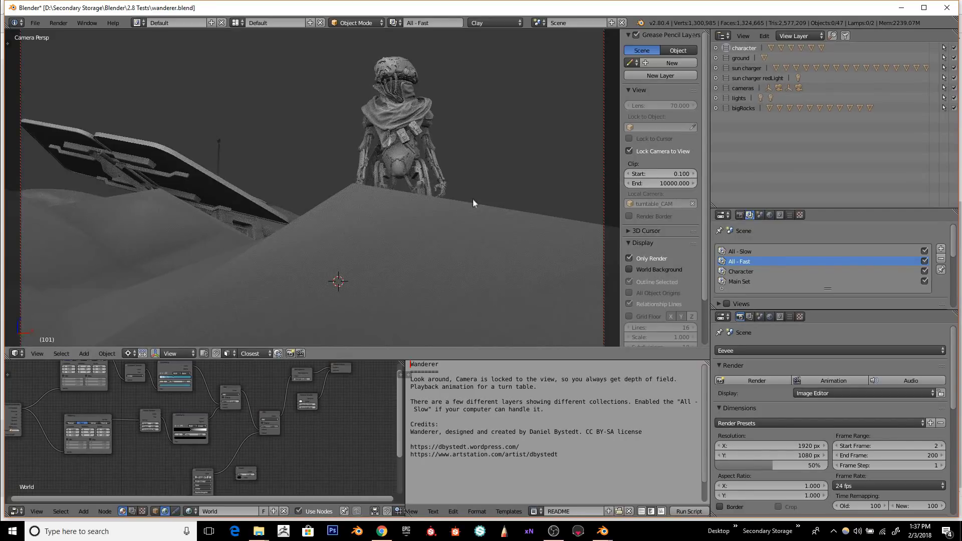
right_click(219, 185)
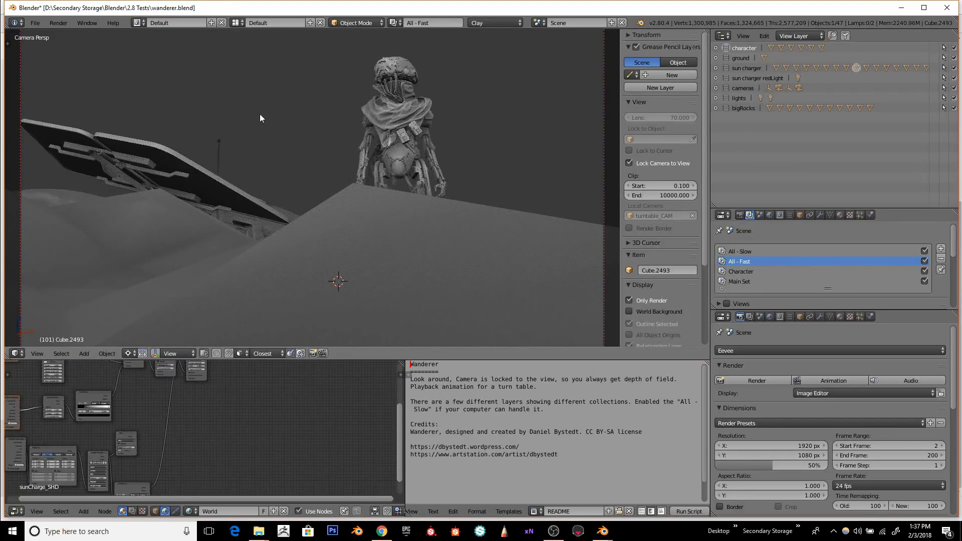
middle_click_drag(260, 113, 307, 125)
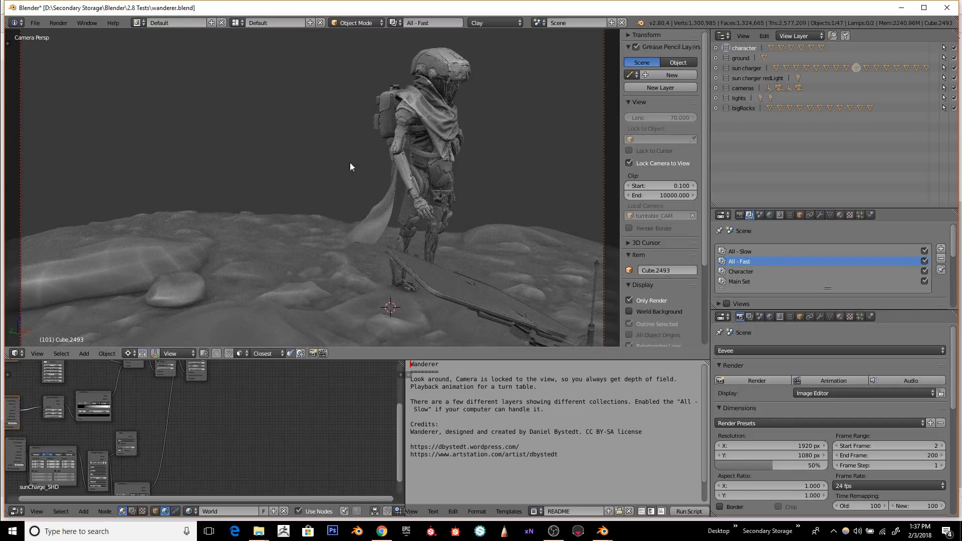
Step: Switch the render engine back to Eevee and select the ground beneath the character
left_click(494, 22)
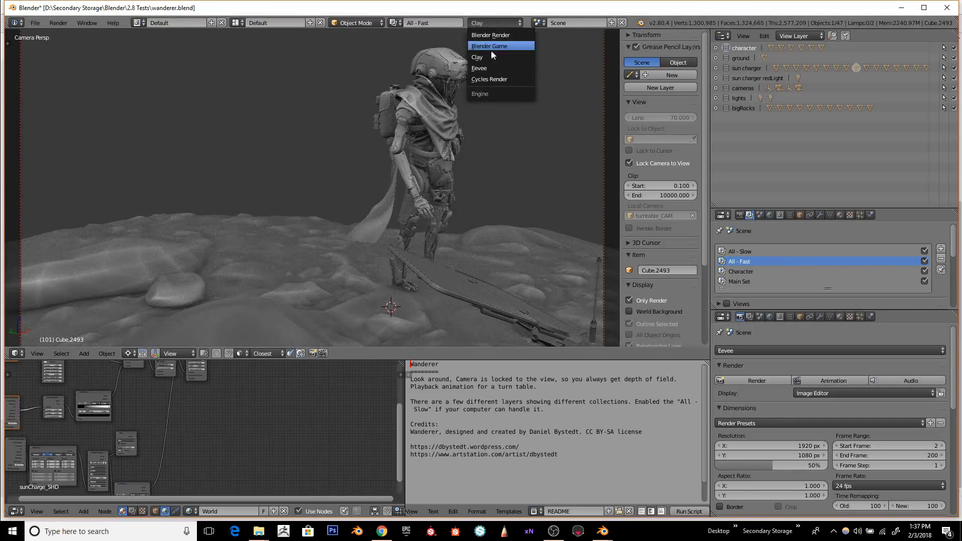
left_click(491, 67)
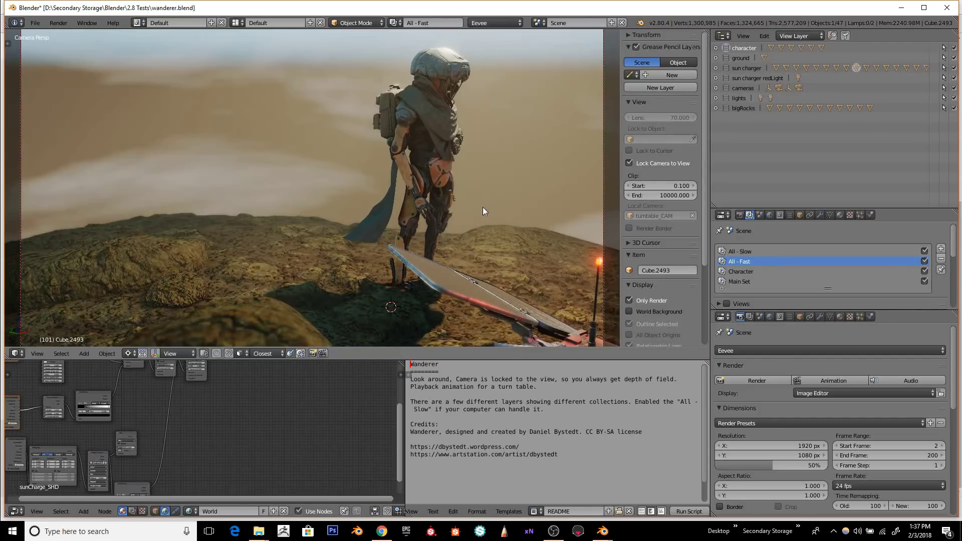
right_click(438, 296)
Step: View the wanderer and sun charger from different angles, then play the turntable animation and stop it
middle_click_drag(504, 145, 404, 198)
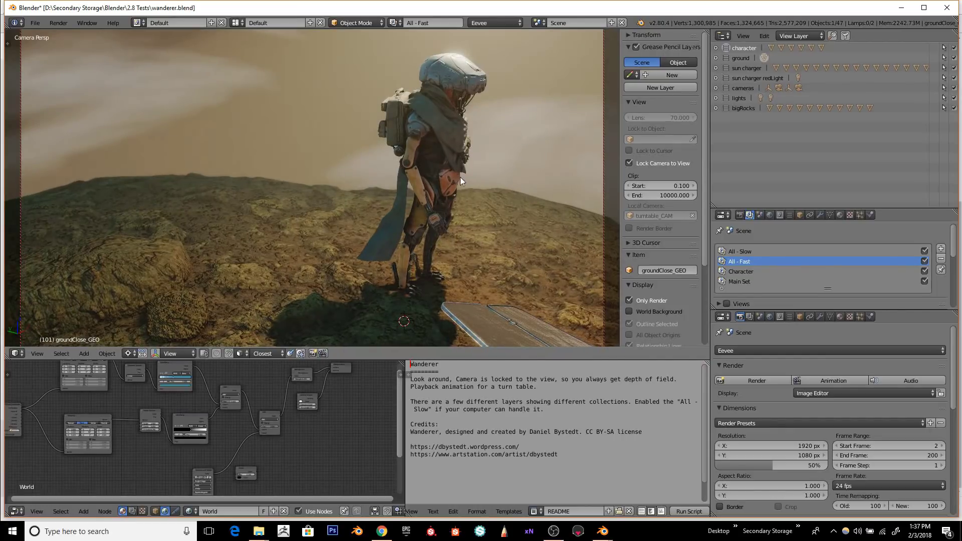
middle_click_drag(460, 177, 279, 163)
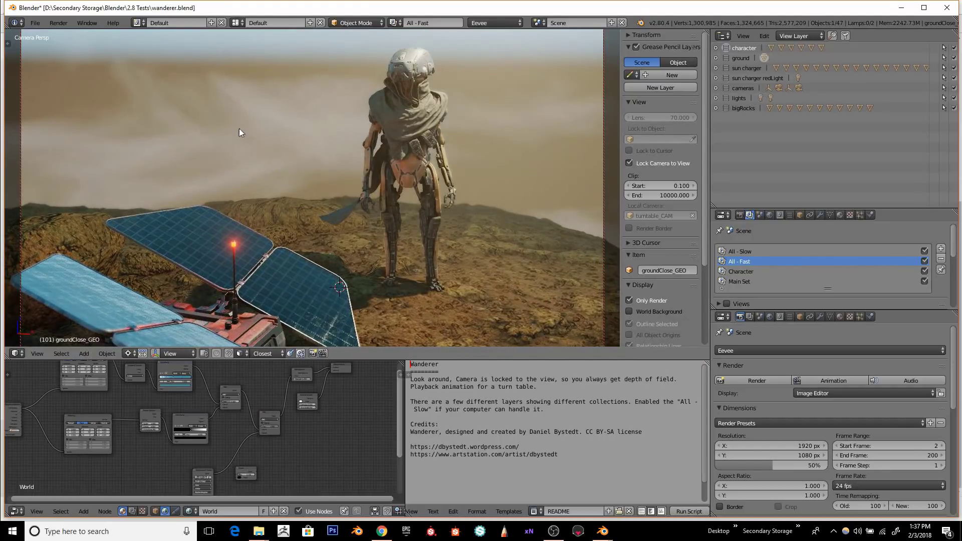
middle_click_drag(239, 131, 238, 148)
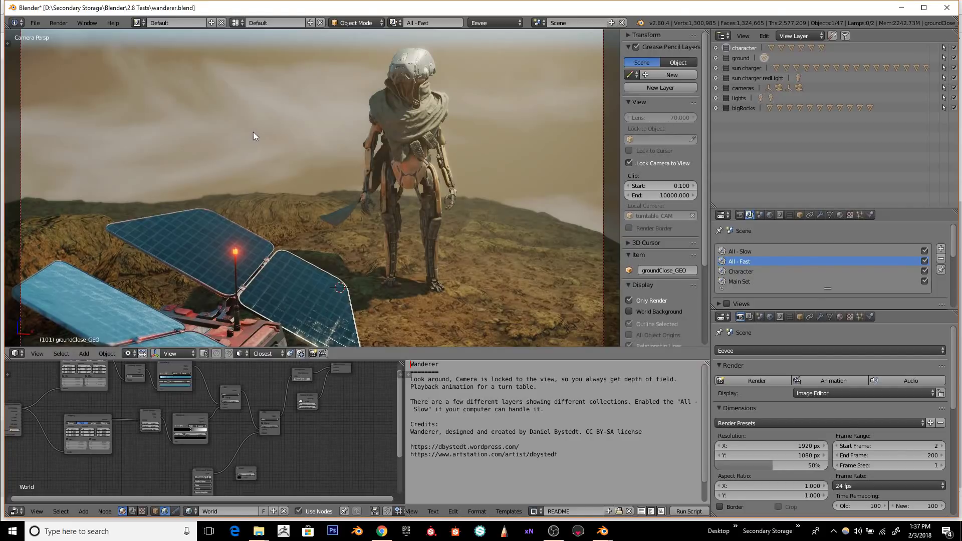
key("alt+a")
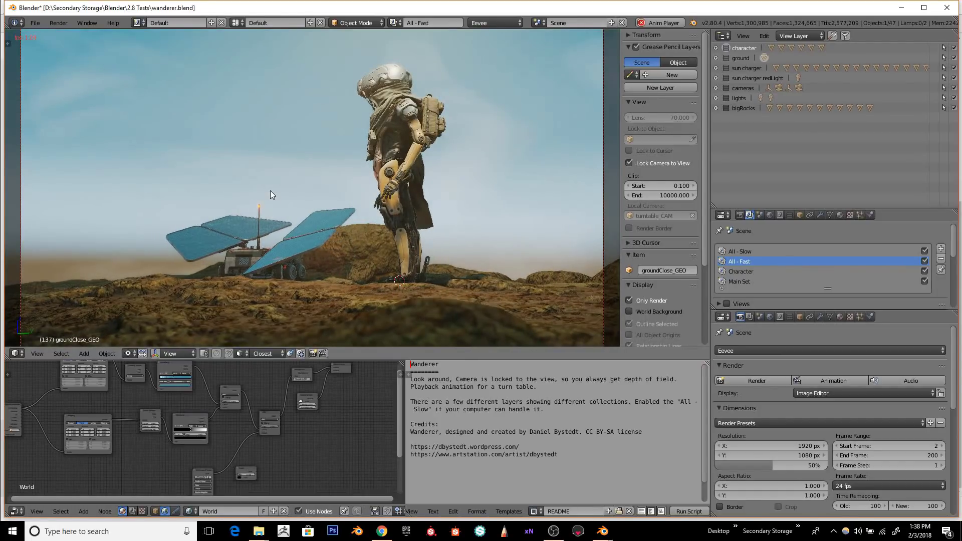
key("alt+a")
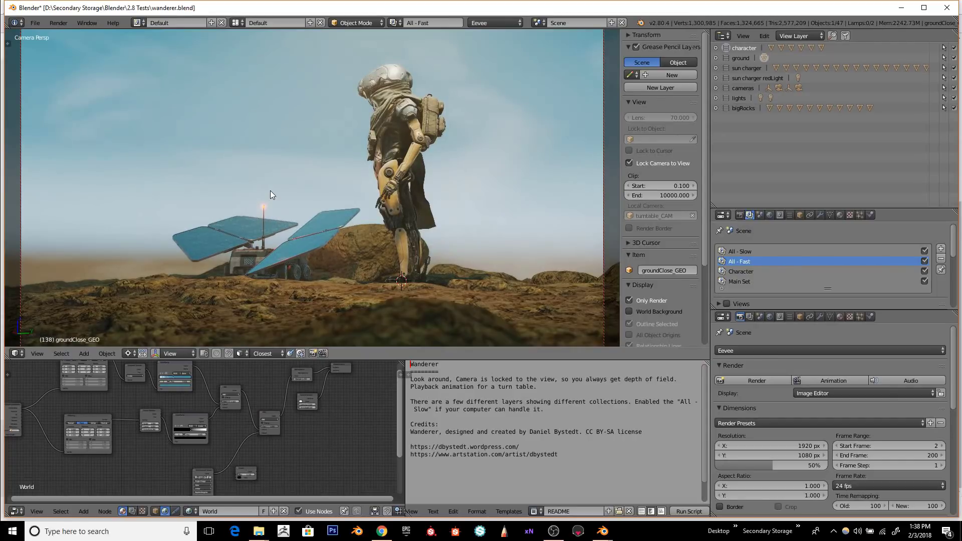